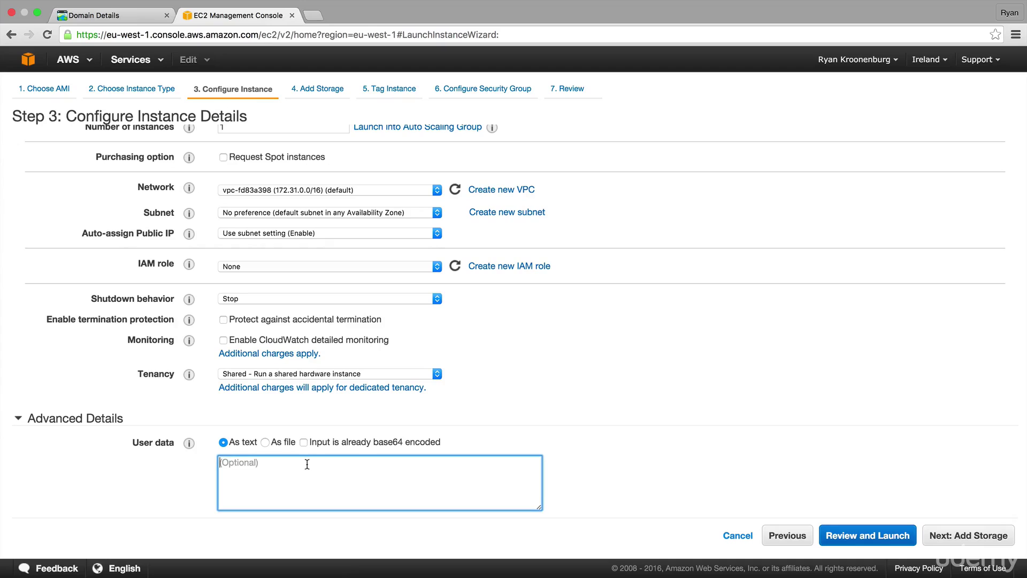
Begin the instance's user data as a bash script (#!/bin/bash) with the lines "yum install httpd -y" and "service httpd start"
{"action": "type", "text": "#!/bin/bash"}
{"action": "key", "text": "Return"}
{"action": "type", "text": "yum instal"}
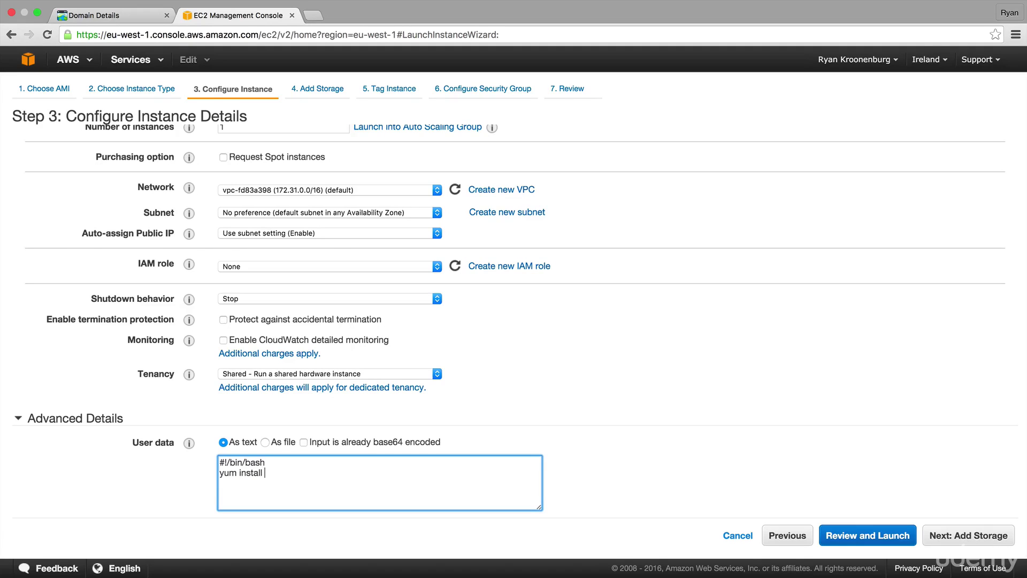
{"action": "type", "text": "l httpd -y"}
{"action": "key", "text": "Return"}
{"action": "type", "text": "service httpd star"}
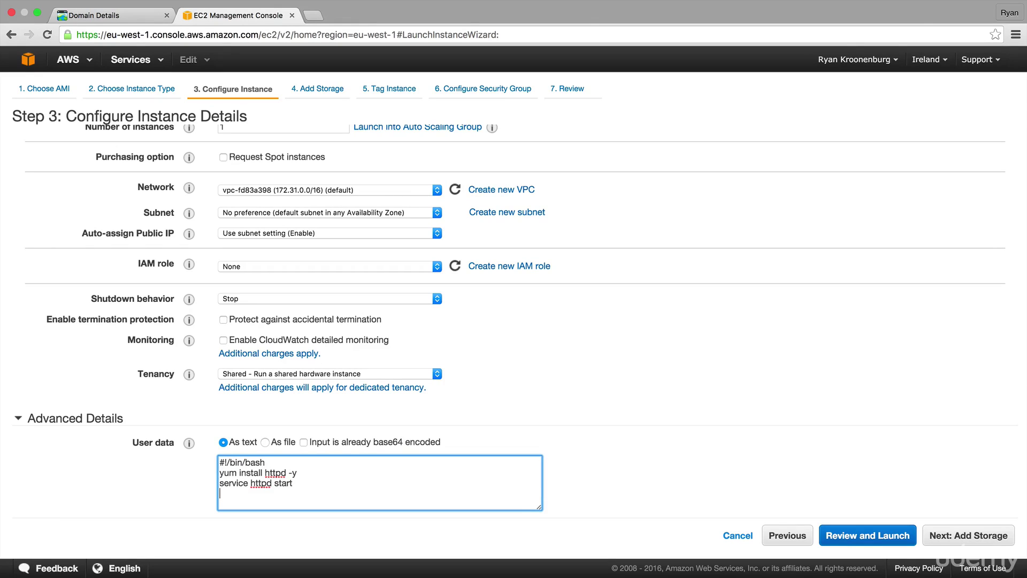
{"action": "type", "text": "t"}
{"action": "key", "text": "Return"}
Add "yum update -y" and 'echo "Hello Cloud Gurus" > /var/www/html/index.html' as the last lines of the user data script
{"action": "type", "text": "yum update 0y"}
{"action": "key", "text": "BackSpace"}
{"action": "key", "text": "BackSpace"}
{"action": "type", "text": "-y"}
{"action": "key", "text": "Return"}
{"action": "type", "text": "echo \"Hello Cloud Gurus\" >"}
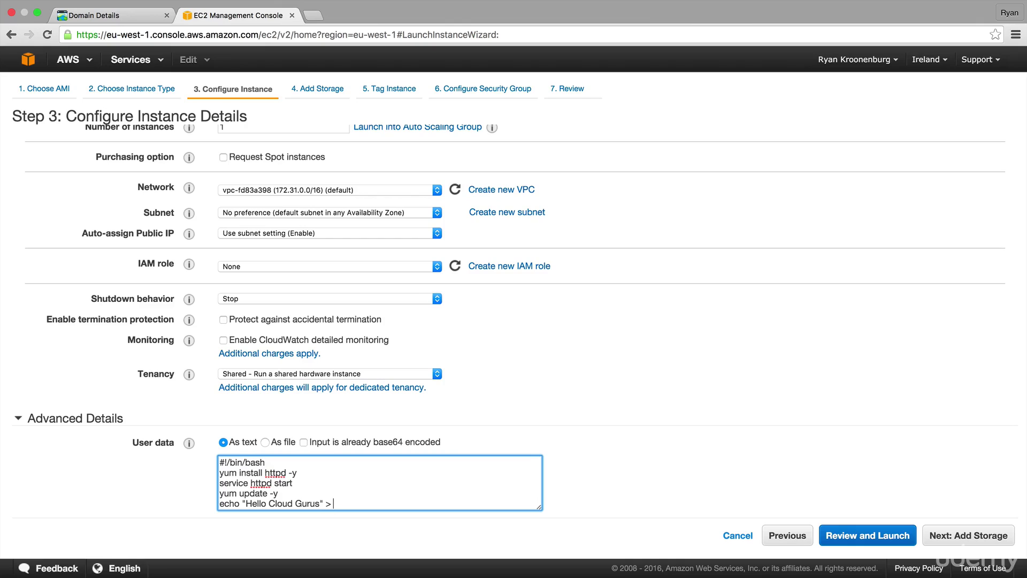
{"action": "type", "text": "/var/www/html/index.html"}
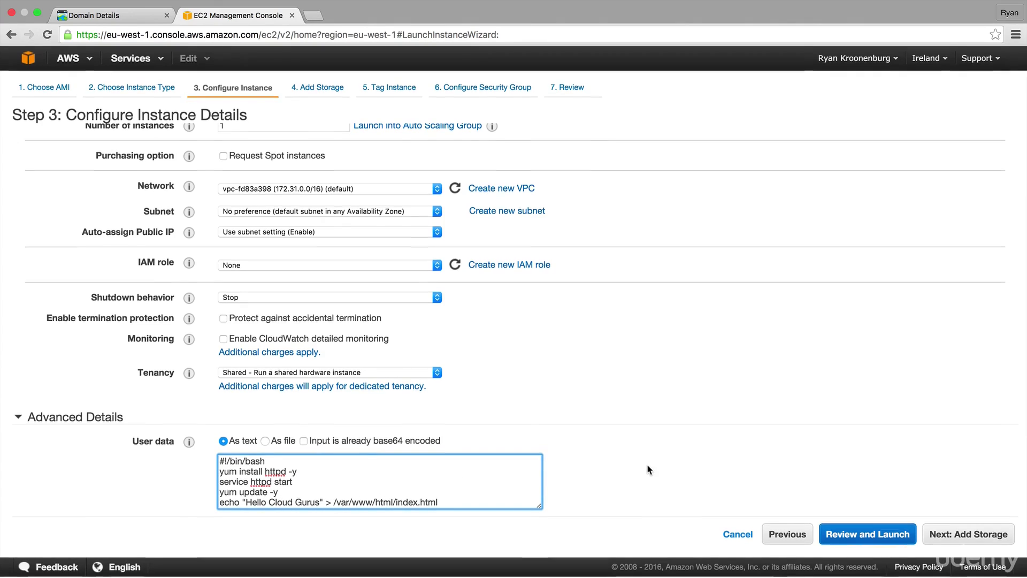
Accept the default storage, set the instance's Name tag to MyWebServer and continue to the security group configuration
{"action": "left_click", "coordinate": [948, 535]}
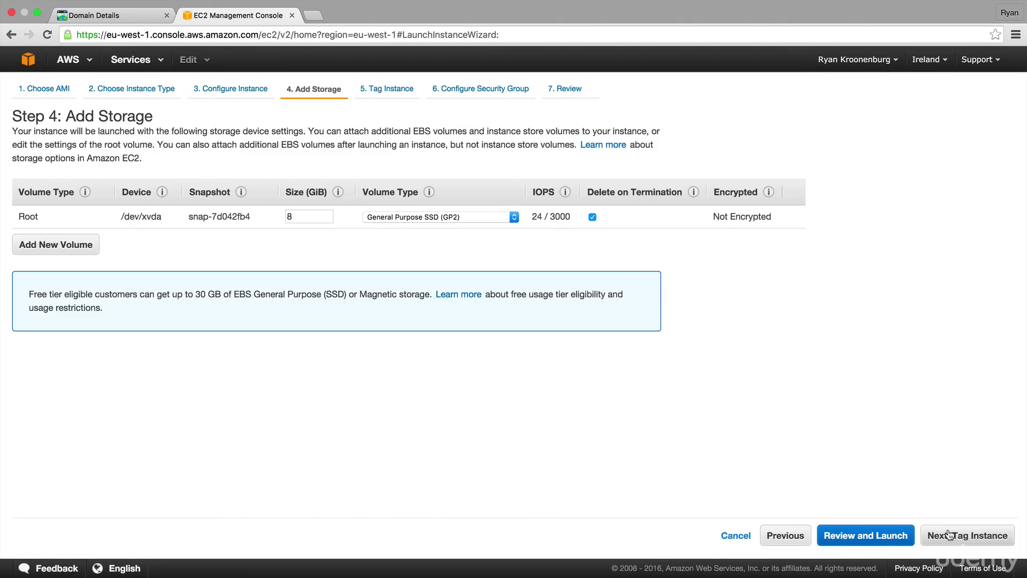
{"action": "left_click", "coordinate": [948, 535]}
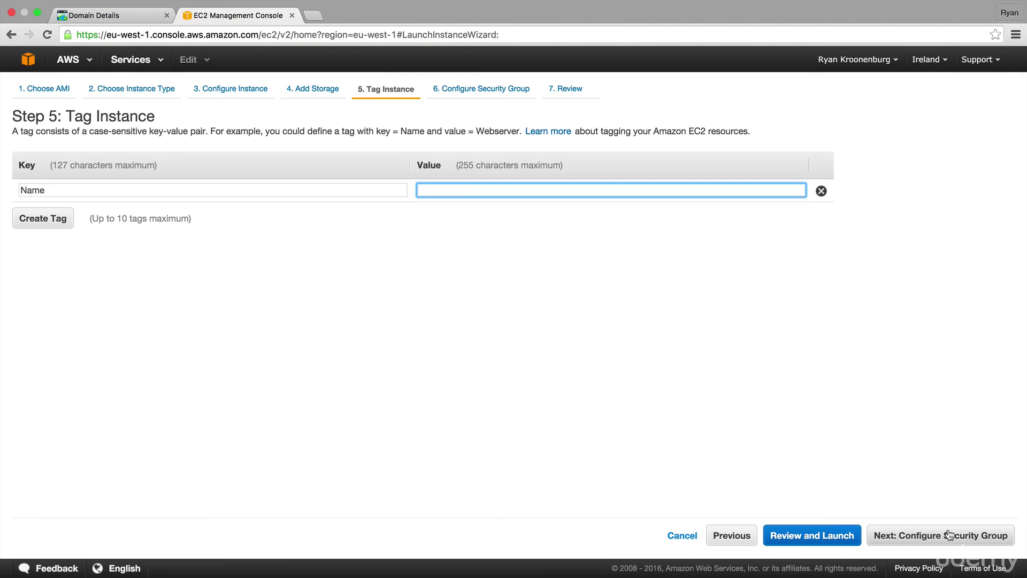
{"action": "type", "text": "MyWeb"}
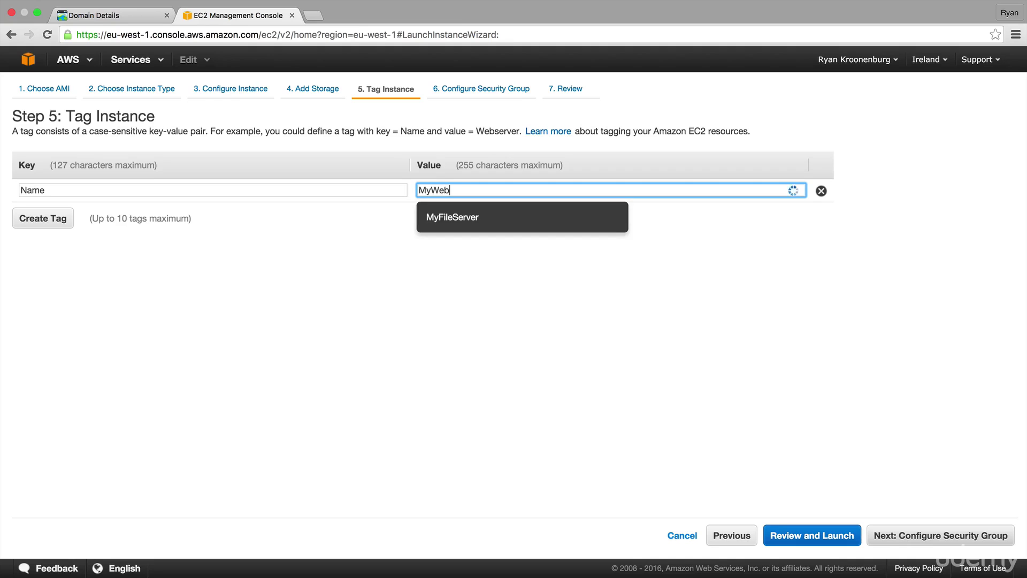
{"action": "type", "text": "Server"}
{"action": "left_click", "coordinate": [971, 539]}
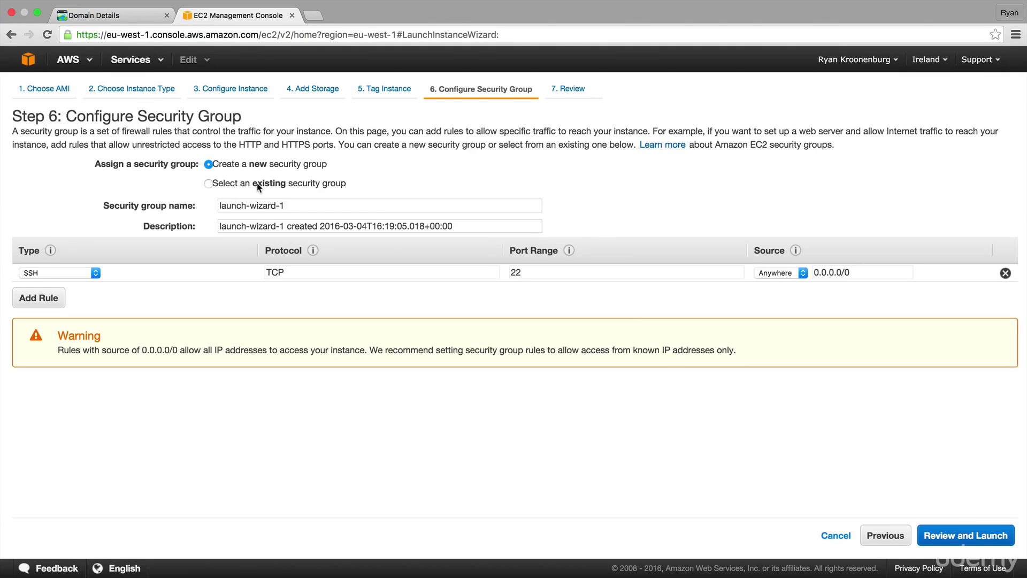
Assign the existing Web-DMZ security group to the instance and proceed to the launch review
{"action": "left_click", "coordinate": [258, 185]}
{"action": "left_click", "coordinate": [289, 252]}
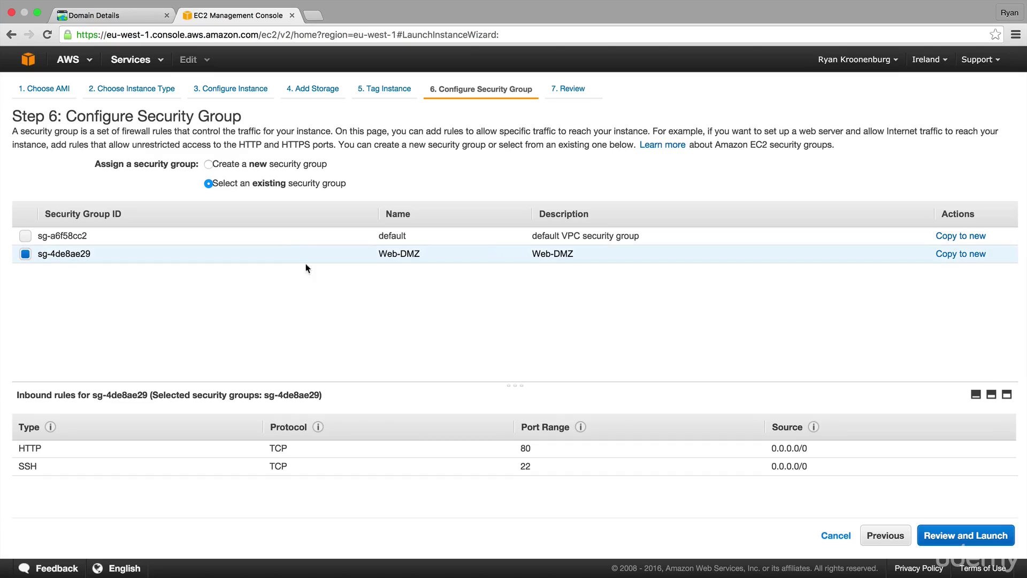
{"action": "left_click", "coordinate": [962, 538]}
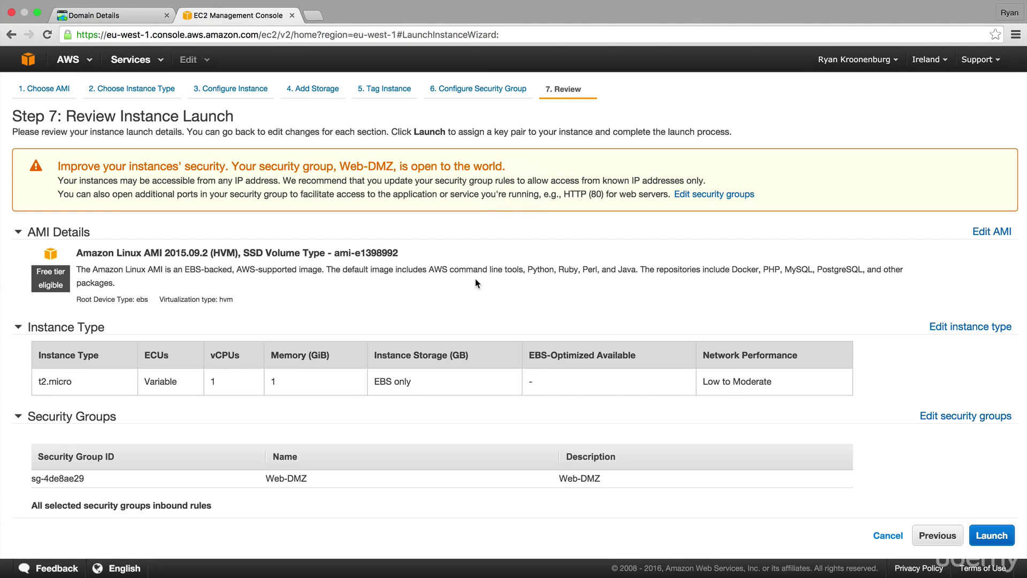
Launch the instance with the existing MyEC2Key key pair, acknowledging access to its private key, and show the instance list
{"action": "scroll", "coordinate": [475, 278], "scroll_direction": "down", "scroll_amount": 2}
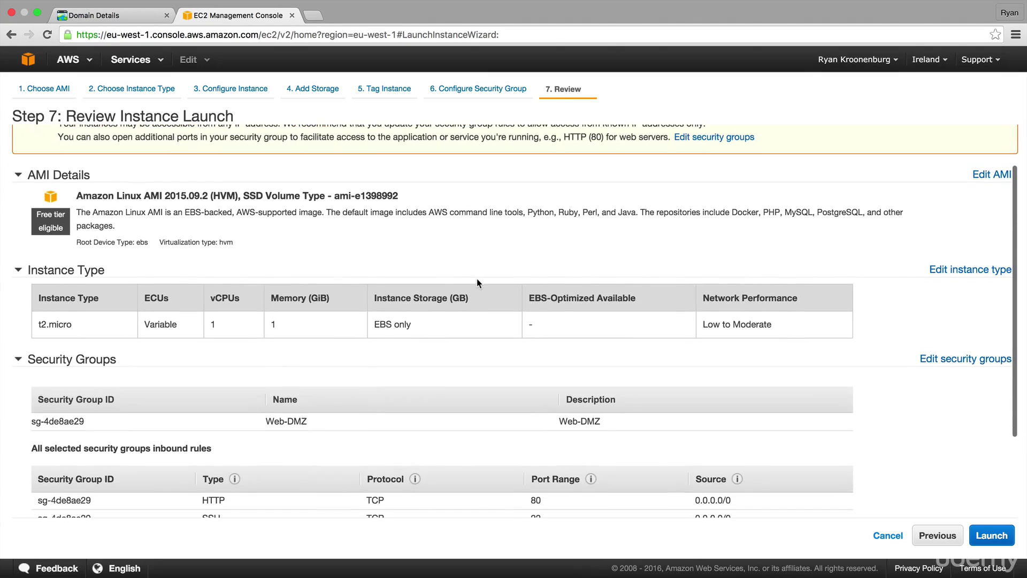
{"action": "left_click", "coordinate": [991, 539]}
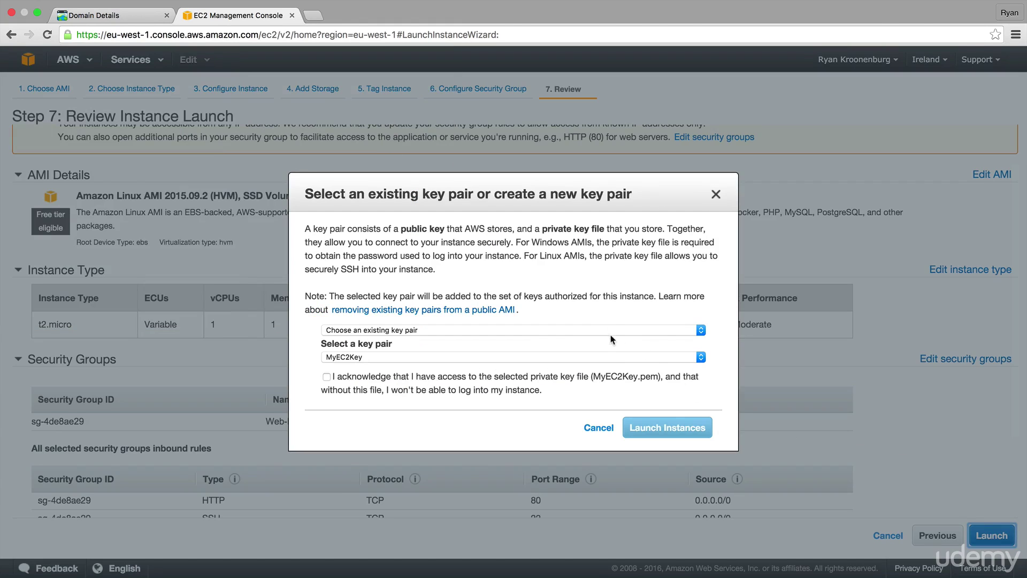
{"action": "left_click", "coordinate": [327, 377]}
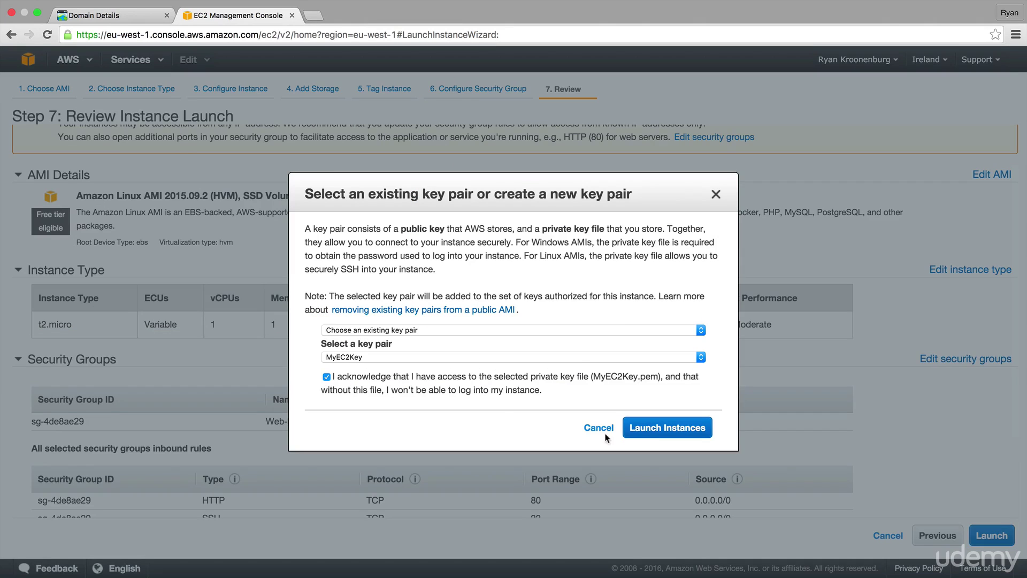
{"action": "left_click", "coordinate": [644, 427]}
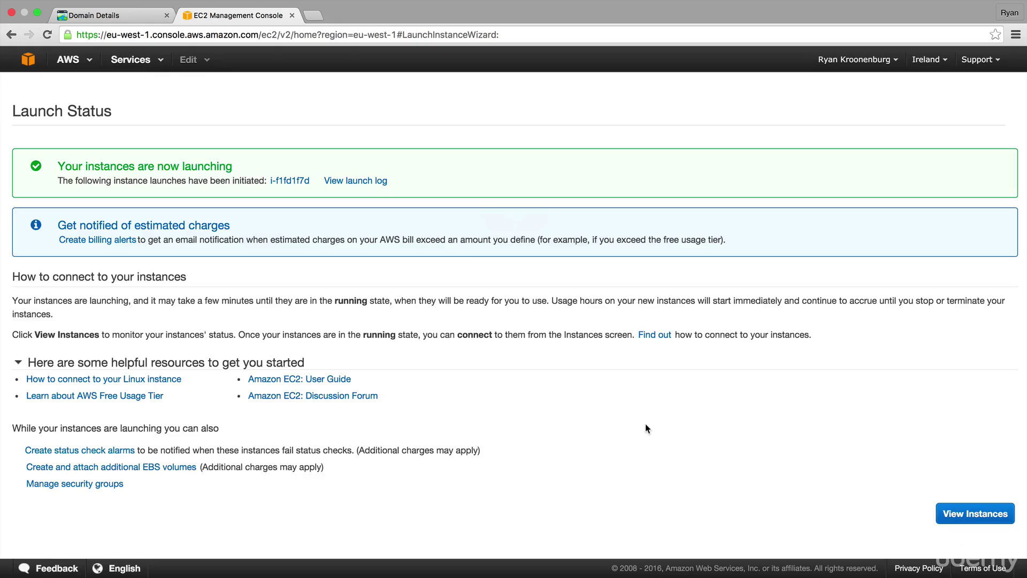
{"action": "left_click", "coordinate": [972, 520]}
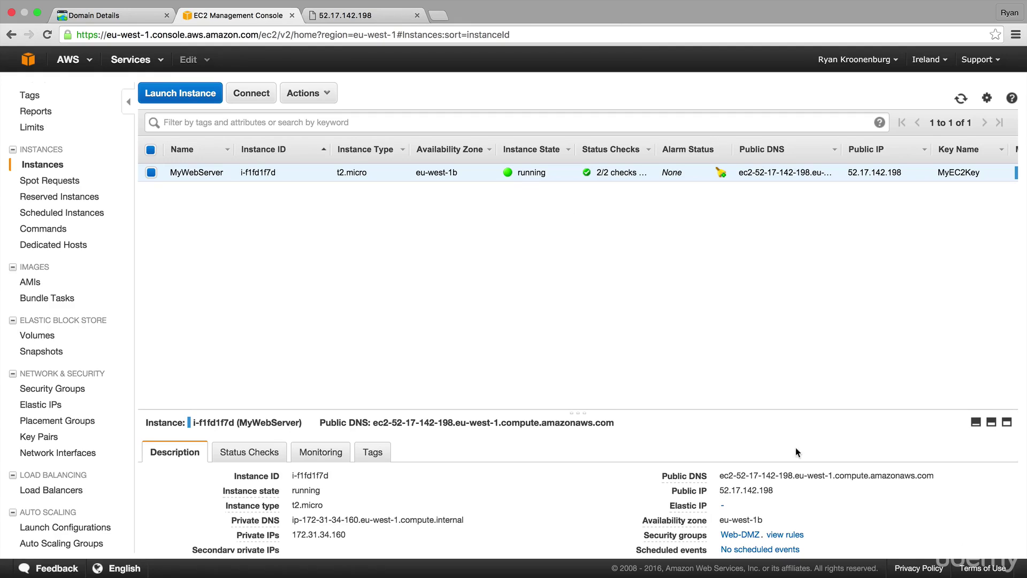
Check the web page served at MyWebServer's public IP address and return to the EC2 console
{"action": "left_click_drag", "start_coordinate": [776, 489], "coordinate": [718, 491]}
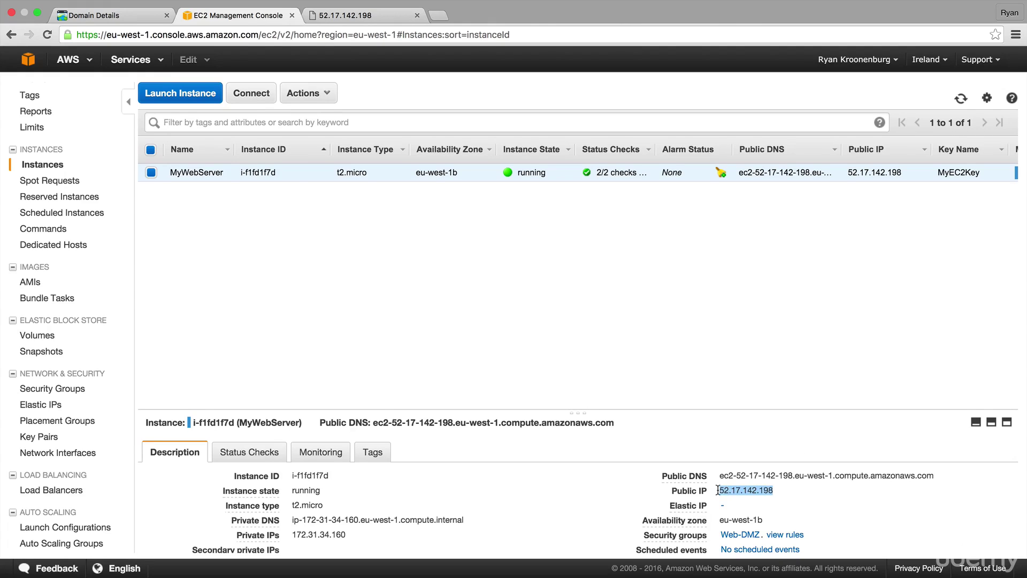
{"action": "left_click", "coordinate": [349, 17]}
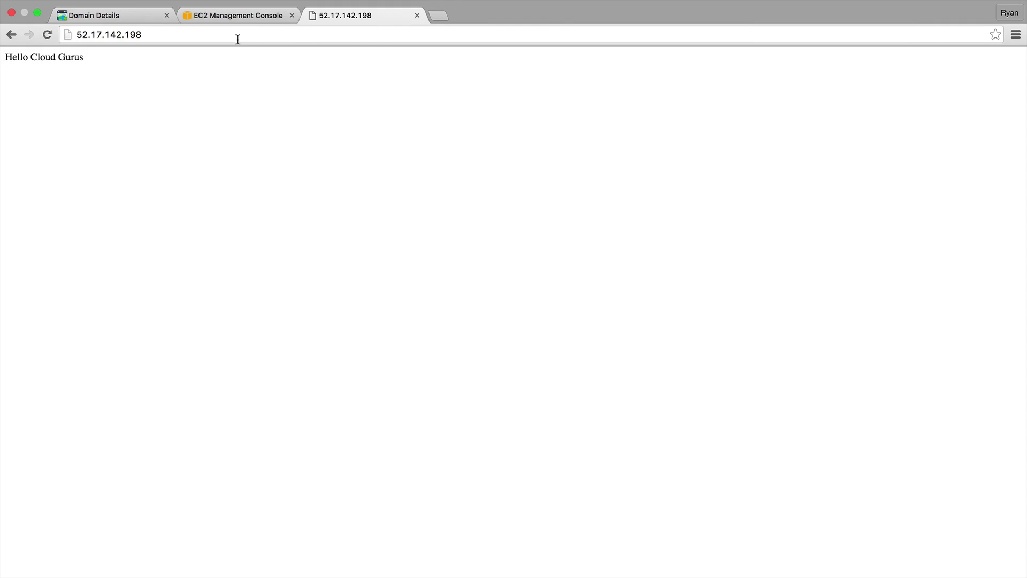
{"action": "left_click", "coordinate": [234, 15]}
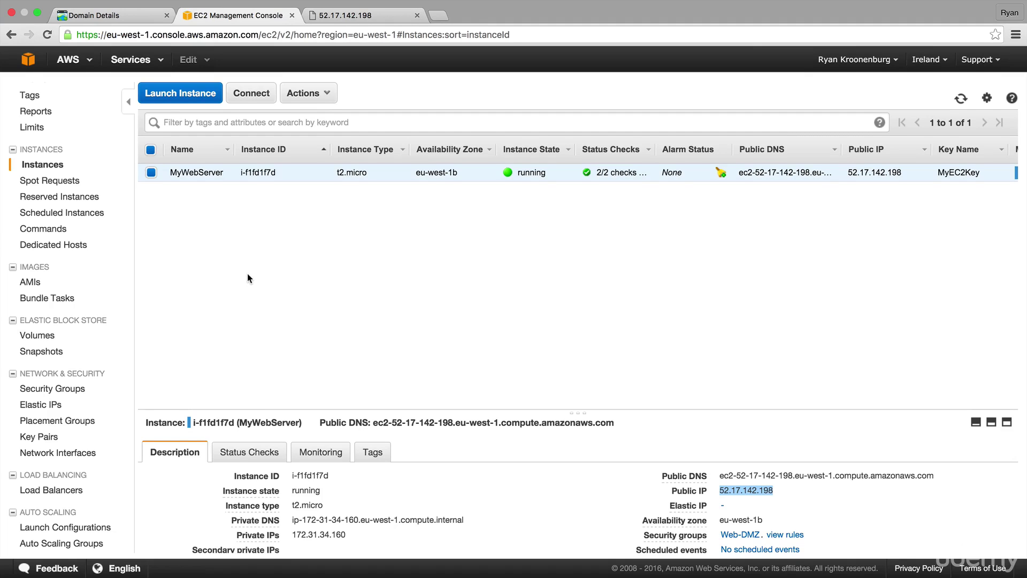
Start creating a load balancer named MyELBIreland with the default VPC and HTTP port 80 listener, and continue to its security groups
{"action": "left_click", "coordinate": [58, 489]}
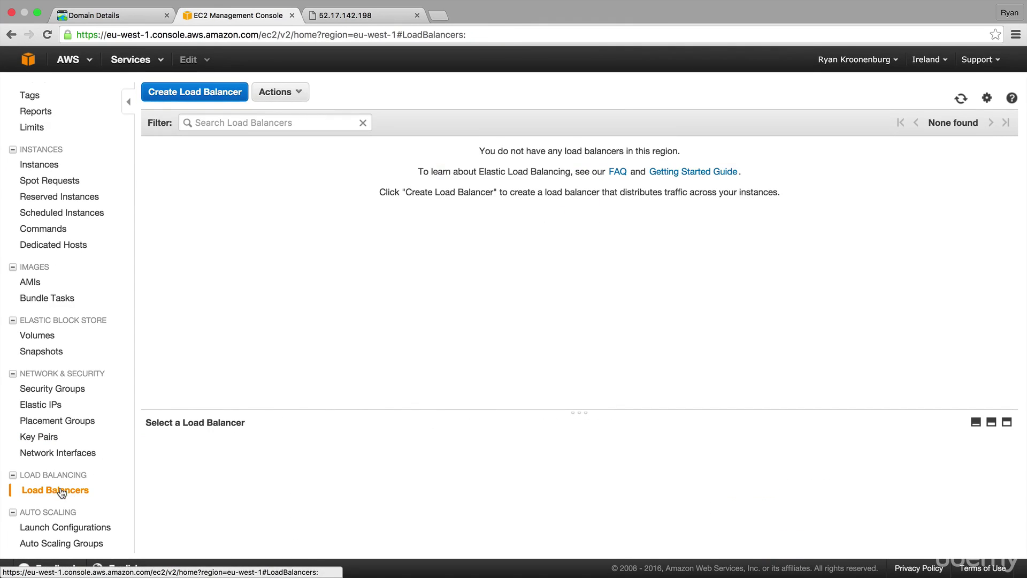
{"action": "left_click", "coordinate": [235, 98]}
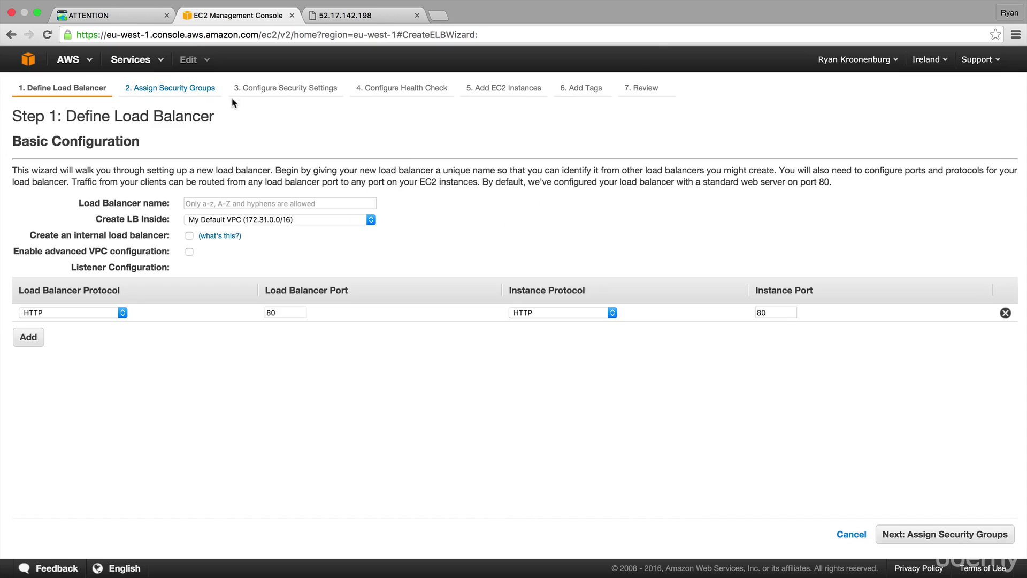
{"action": "left_click", "coordinate": [229, 206]}
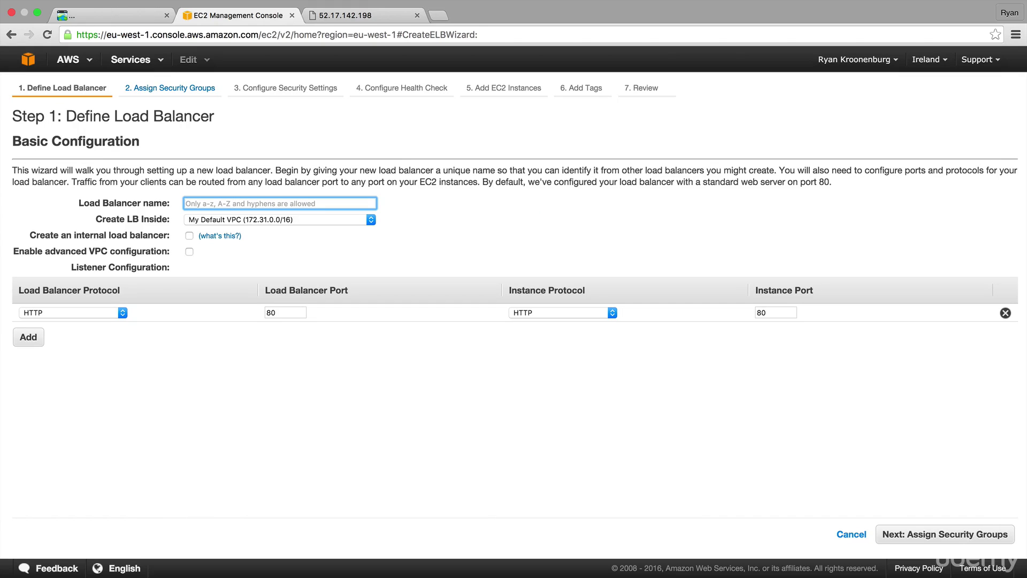
{"action": "type", "text": "MyELB"}
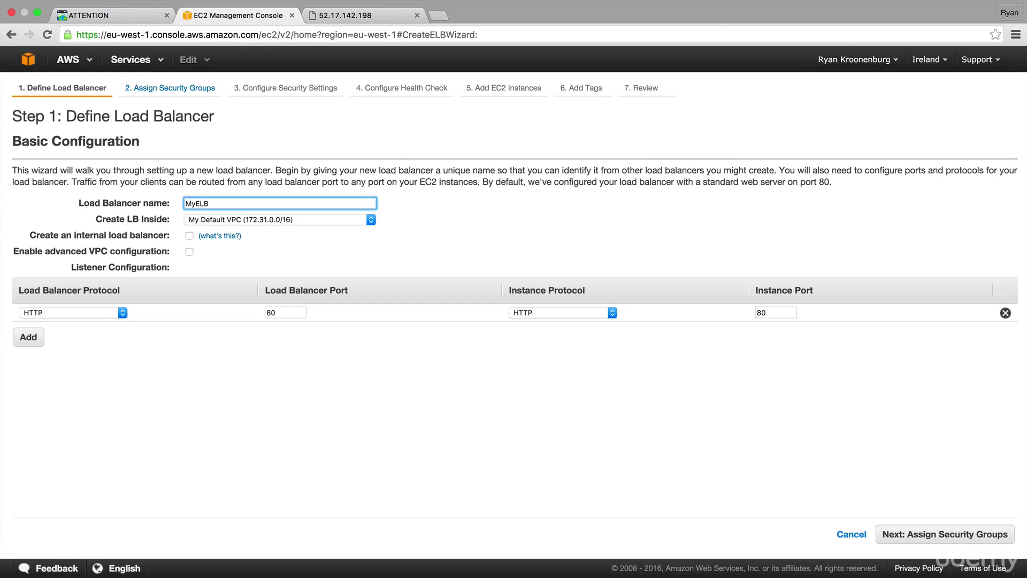
{"action": "type", "text": "Ireland"}
{"action": "left_click", "coordinate": [935, 535]}
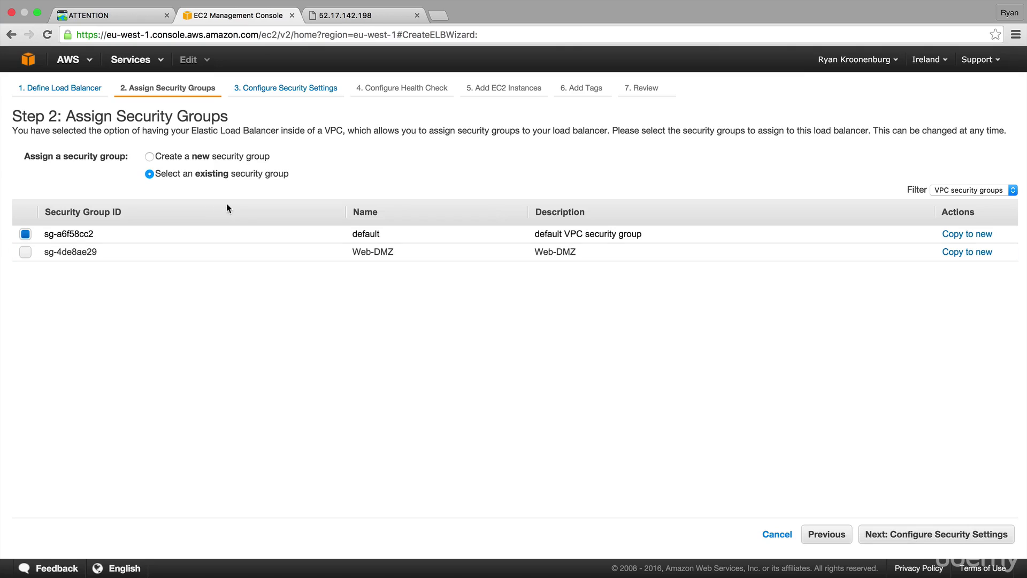
Assign only the Web-DMZ security group to the load balancer and continue past the security settings to the health check
{"action": "left_click", "coordinate": [163, 255]}
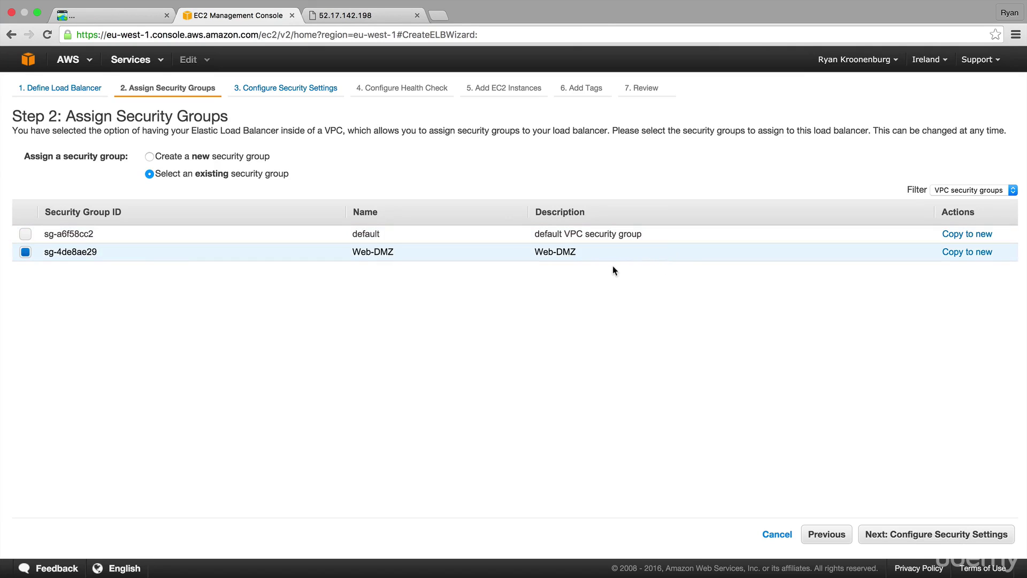
{"action": "left_click", "coordinate": [945, 537]}
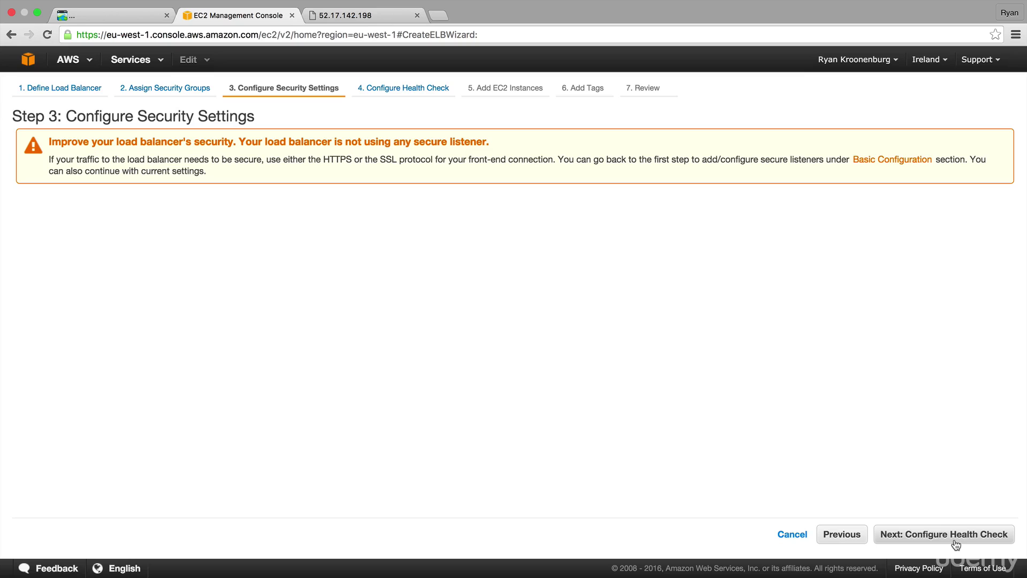
{"action": "left_click", "coordinate": [956, 543]}
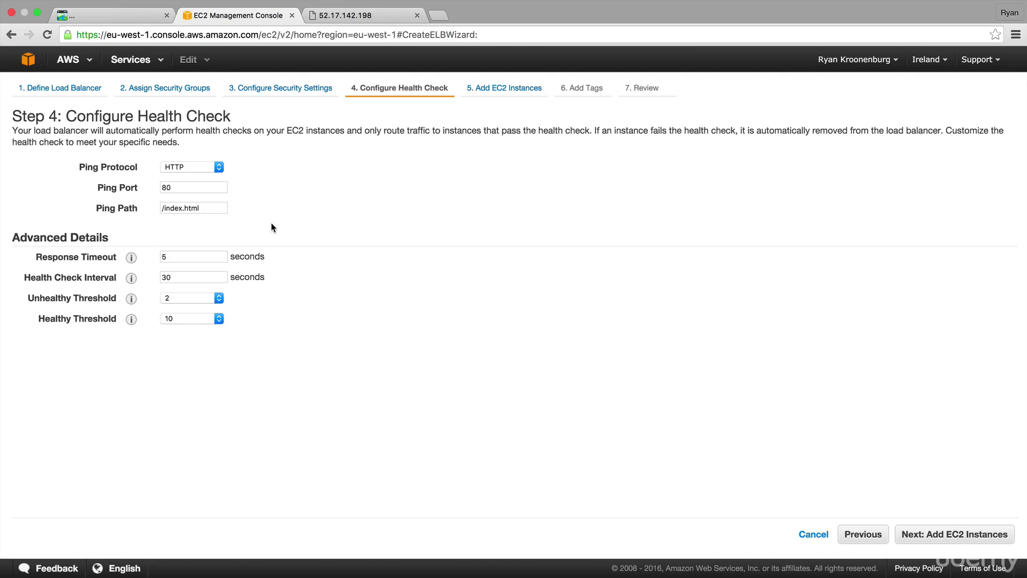
Set the health check interval to 10 seconds, unhealthy threshold to 2 and healthy threshold to 3, and continue to adding instances
{"action": "double_click", "coordinate": [196, 256]}
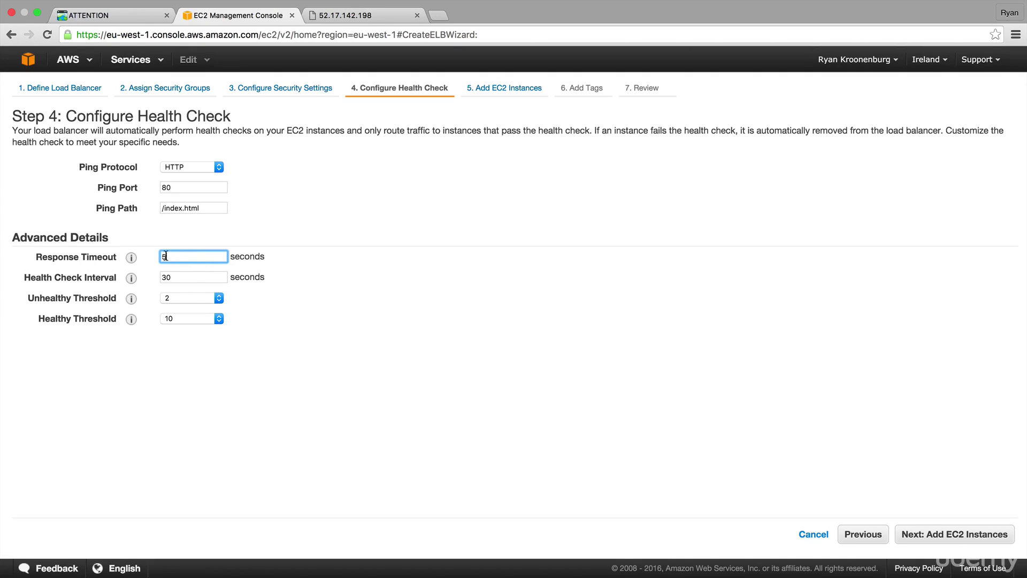
{"action": "double_click", "coordinate": [189, 276]}
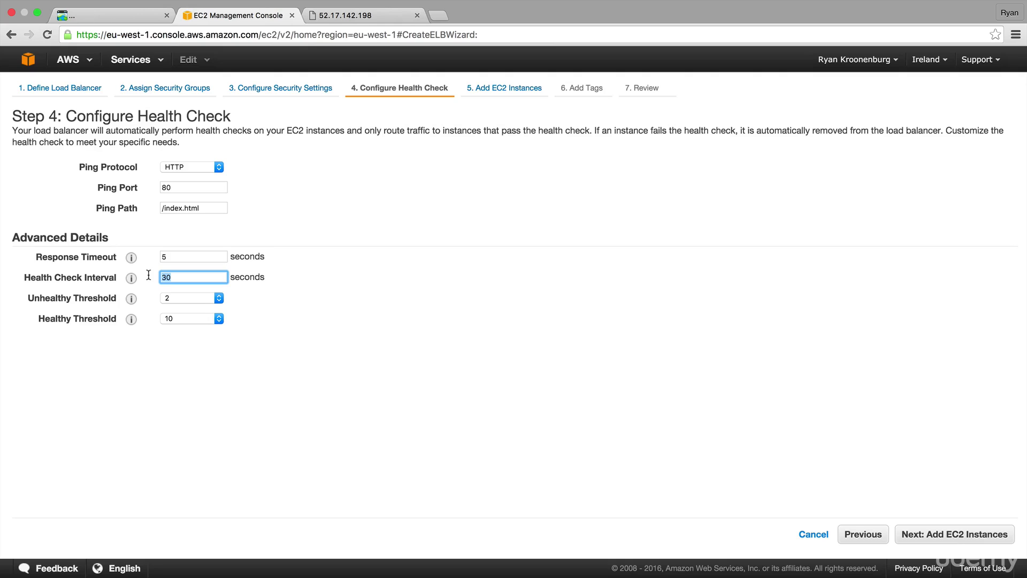
{"action": "type", "text": "10"}
{"action": "left_click", "coordinate": [243, 321]}
{"action": "left_click", "coordinate": [200, 301]}
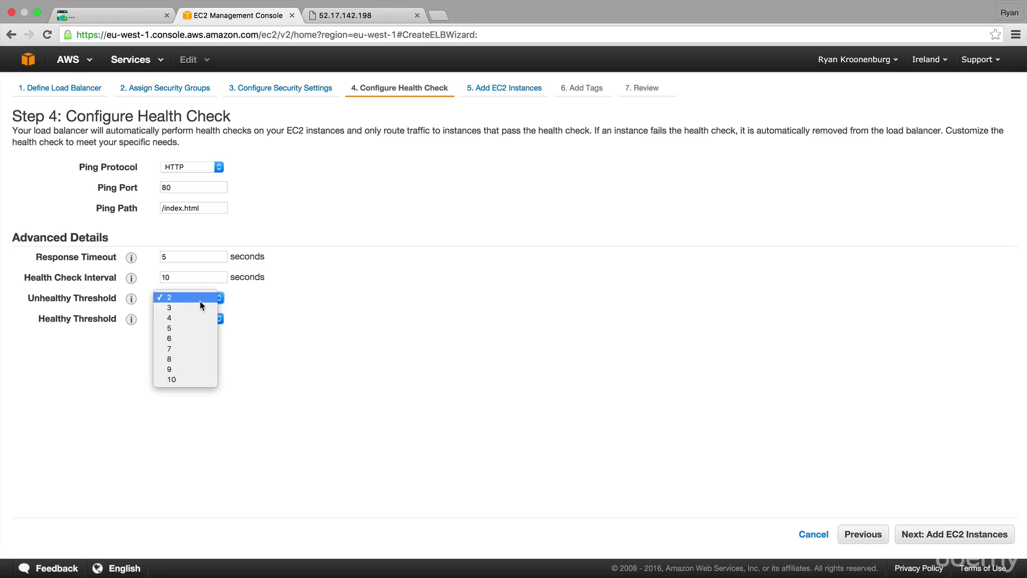
{"action": "left_click", "coordinate": [200, 302]}
{"action": "left_click", "coordinate": [200, 318]}
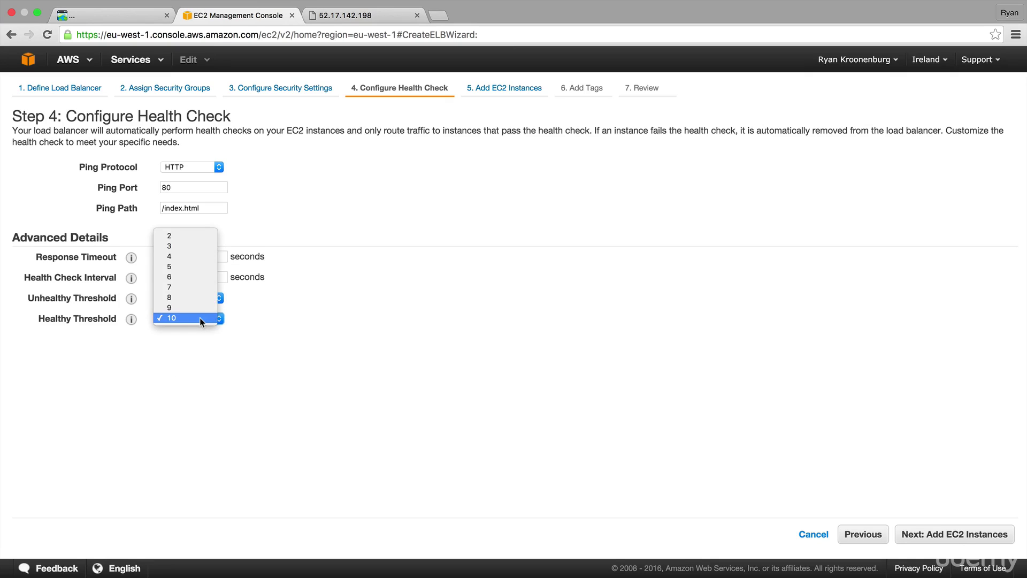
{"action": "left_click", "coordinate": [181, 244]}
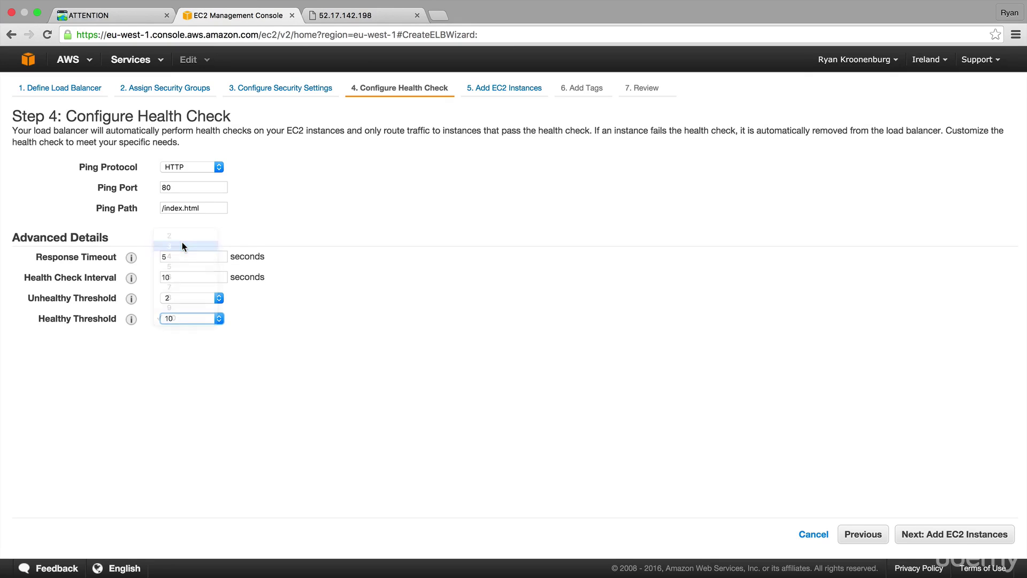
{"action": "left_click", "coordinate": [657, 352]}
{"action": "left_click", "coordinate": [953, 534]}
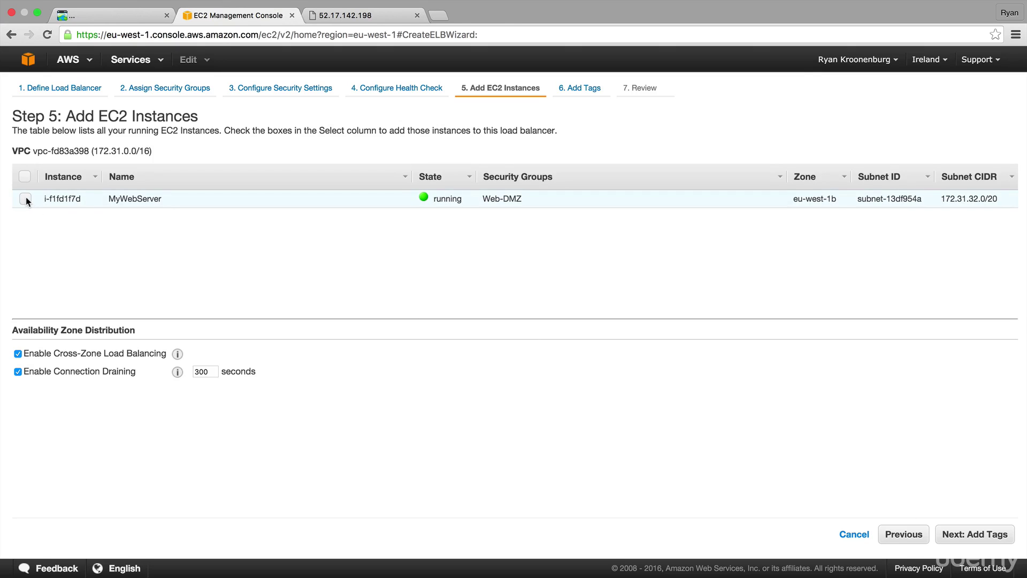
Add the MyWebServer instance to the load balancer and proceed to the final review without adding tags
{"action": "left_click", "coordinate": [25, 198]}
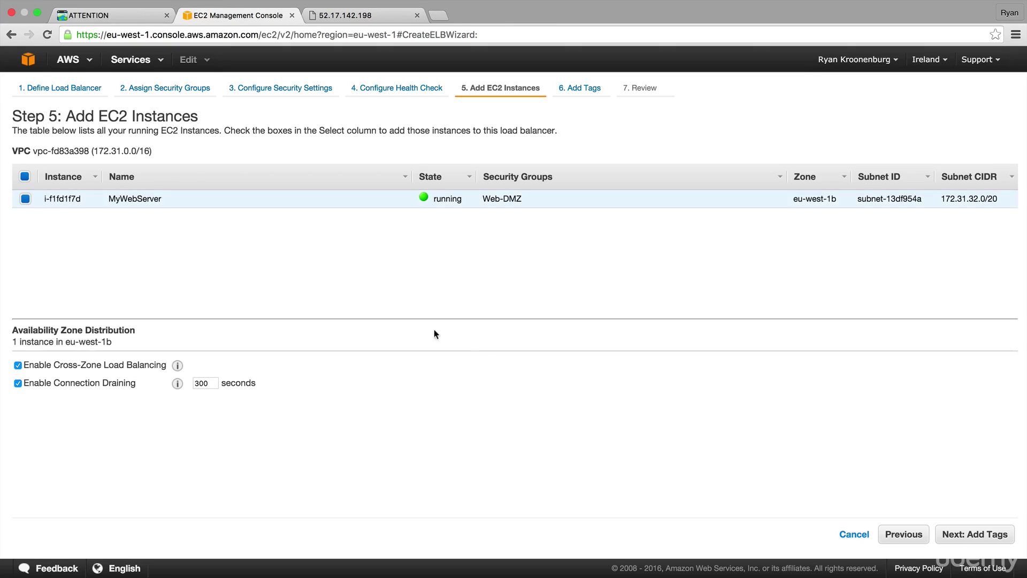
{"action": "left_click", "coordinate": [971, 534]}
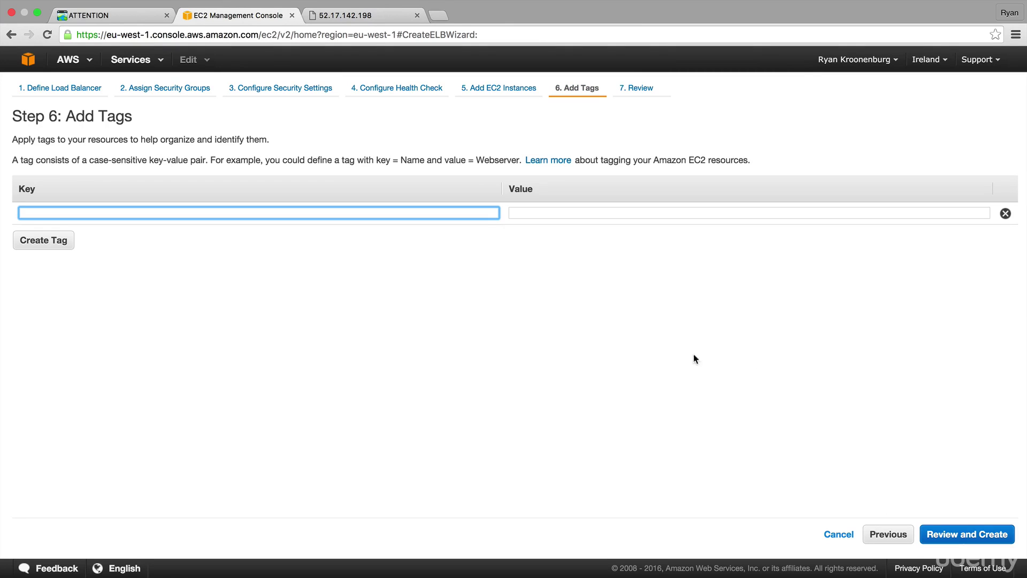
{"action": "left_click", "coordinate": [984, 534]}
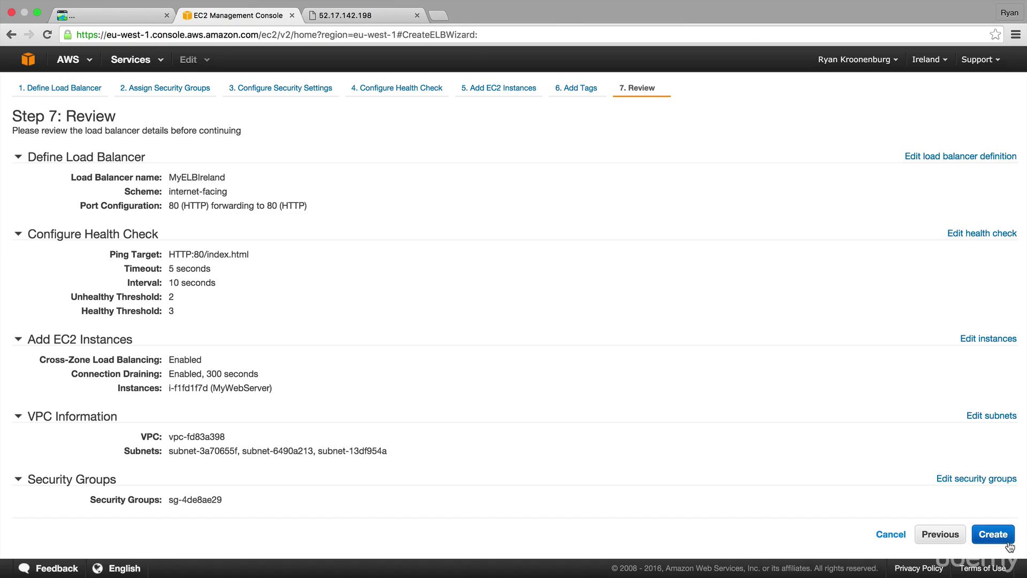
Create the MyELBIreland load balancer and check the service status of its registered MyWebServer instance
{"action": "left_click", "coordinate": [999, 533]}
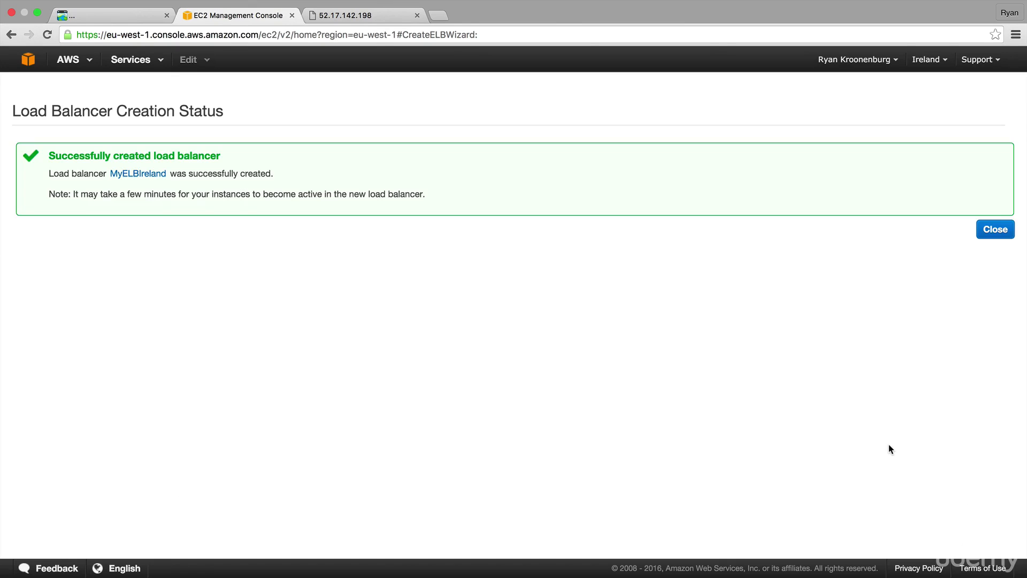
{"action": "left_click", "coordinate": [1006, 230]}
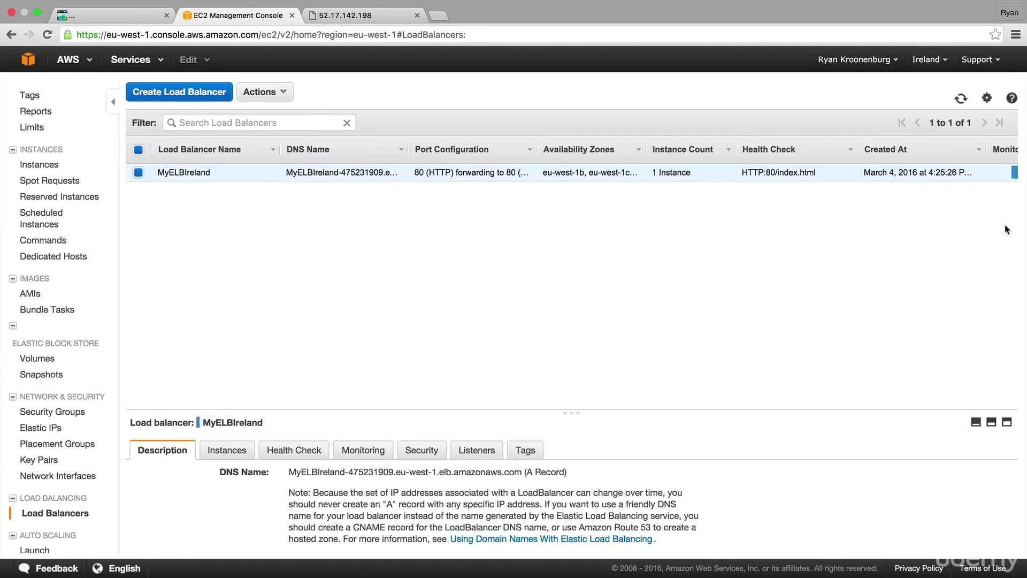
{"action": "left_click", "coordinate": [258, 454]}
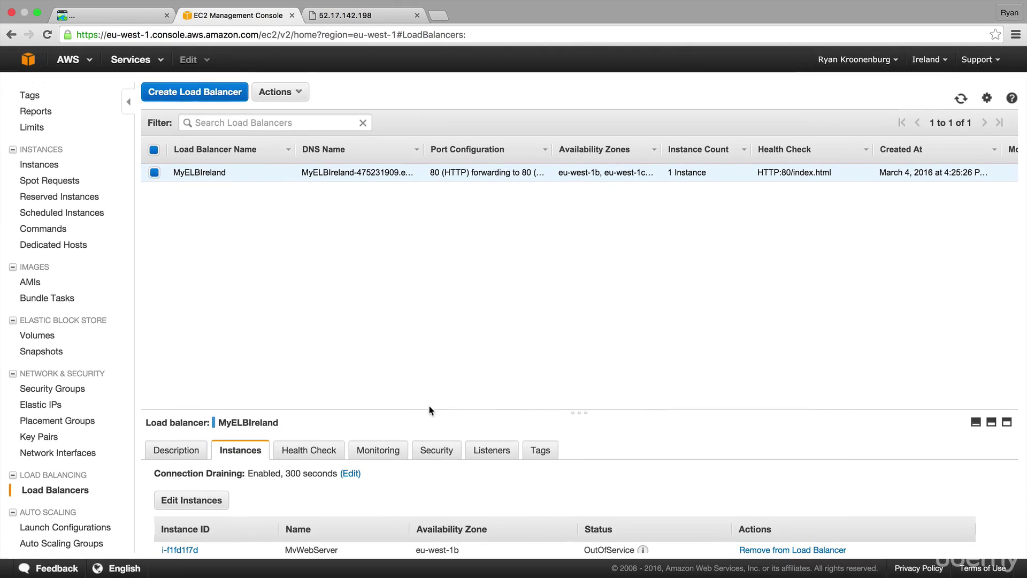
{"action": "scroll", "coordinate": [563, 512], "scroll_direction": "down", "scroll_amount": 1}
{"action": "scroll", "coordinate": [563, 512], "scroll_direction": "down", "scroll_amount": 3}
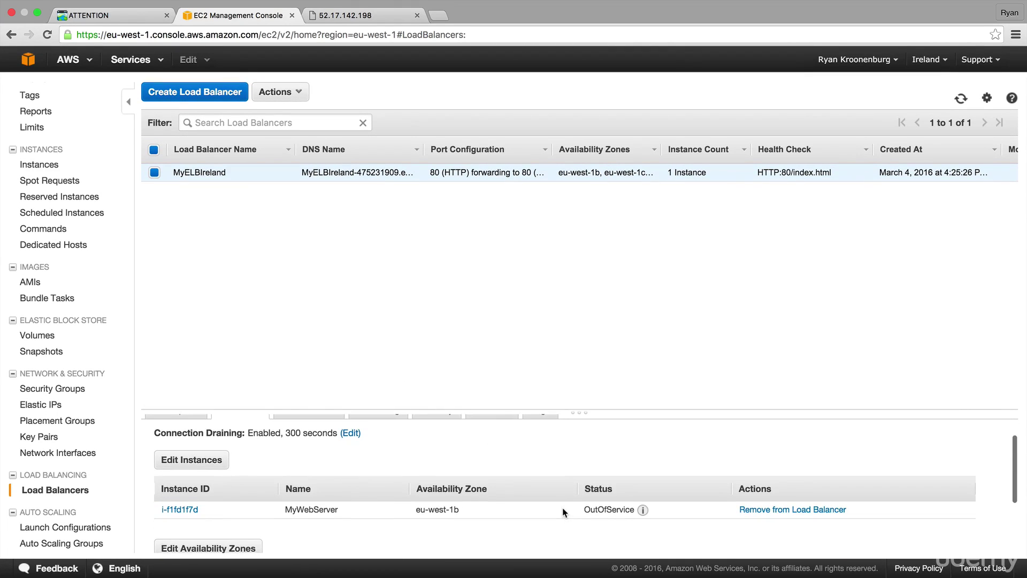
{"action": "scroll", "coordinate": [563, 511], "scroll_direction": "down", "scroll_amount": 1}
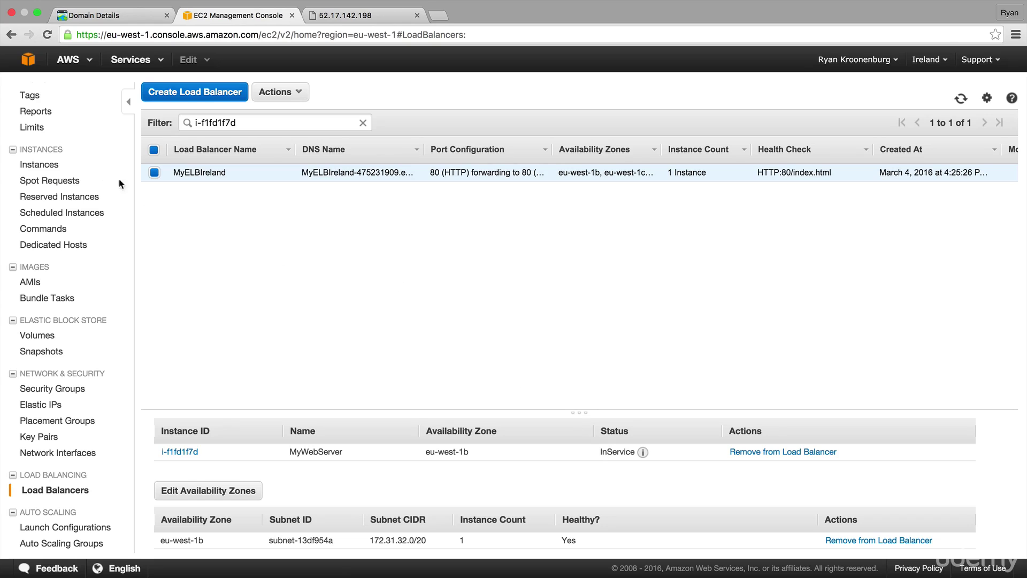
Go to Route 53 and open DNS management to reach the hosted zones
{"action": "left_click", "coordinate": [36, 69]}
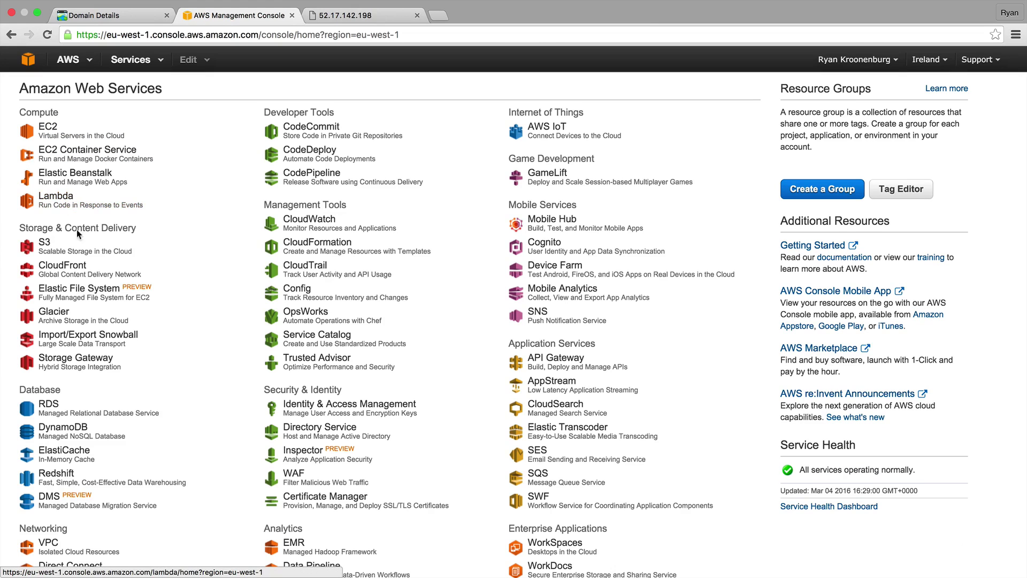
{"action": "scroll", "coordinate": [162, 367], "scroll_direction": "down", "scroll_amount": 2}
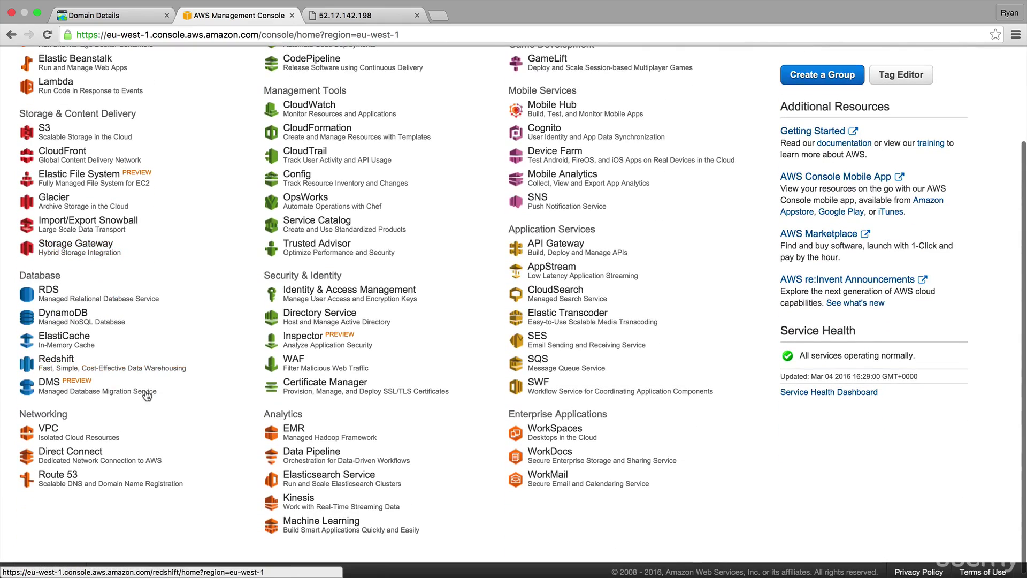
{"action": "left_click", "coordinate": [76, 480]}
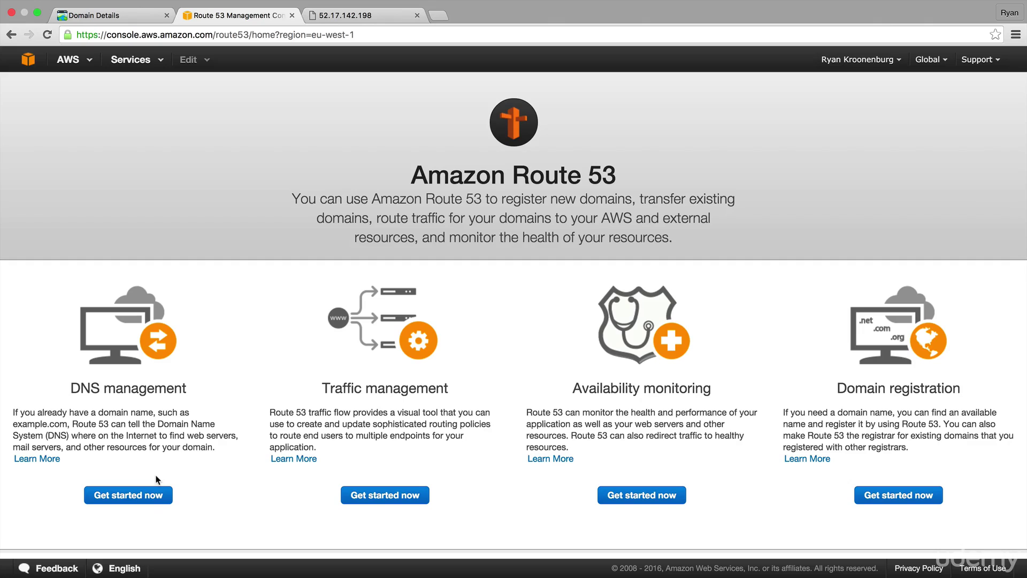
{"action": "left_click", "coordinate": [158, 492]}
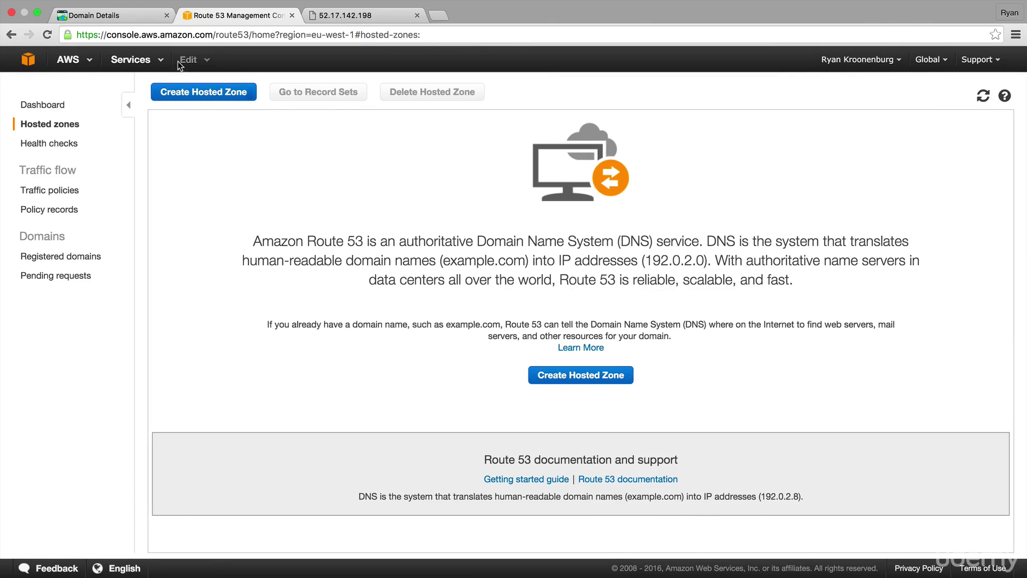
Create a public hosted zone for the domain aforce.guru, leaving the comment empty
{"action": "left_click", "coordinate": [188, 95]}
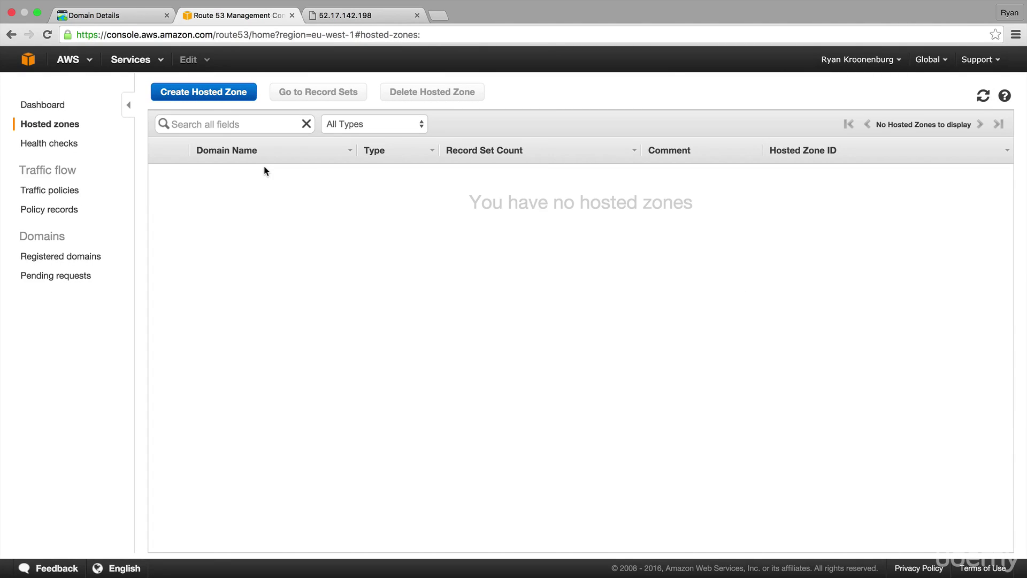
{"action": "left_click", "coordinate": [214, 95]}
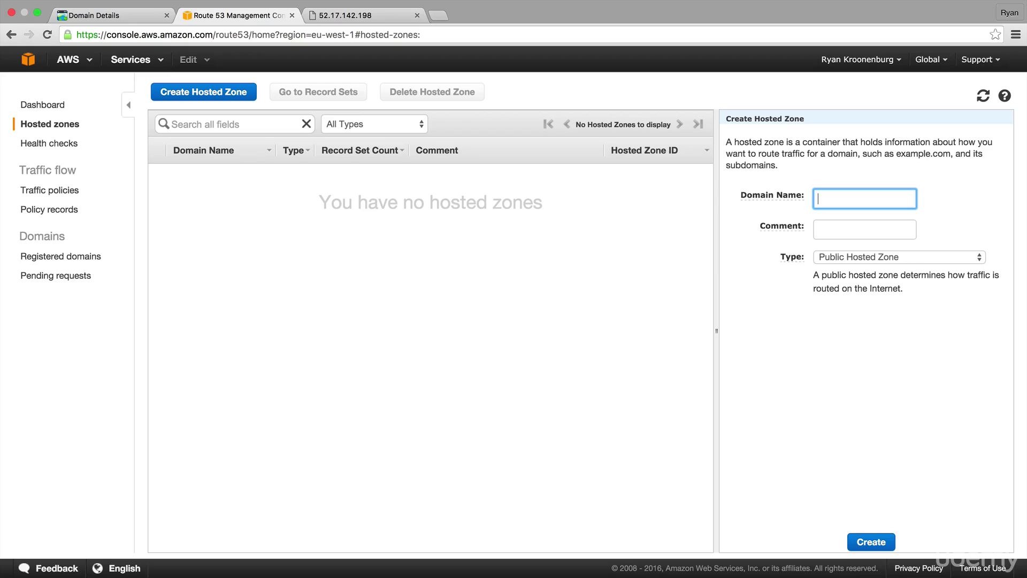
{"action": "type", "text": "aforce.guru"}
{"action": "left_click", "coordinate": [833, 258]}
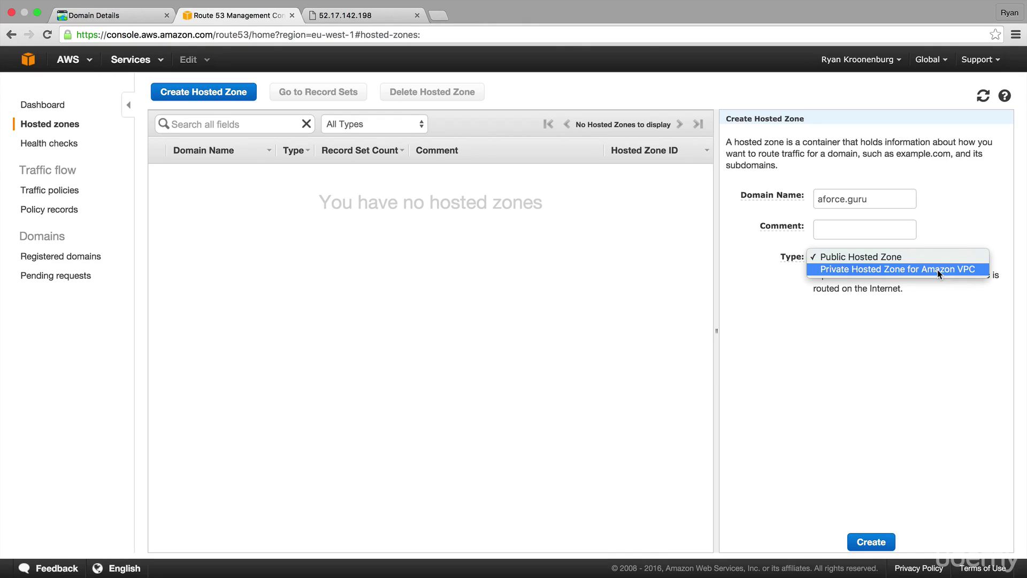
{"action": "left_click", "coordinate": [844, 258]}
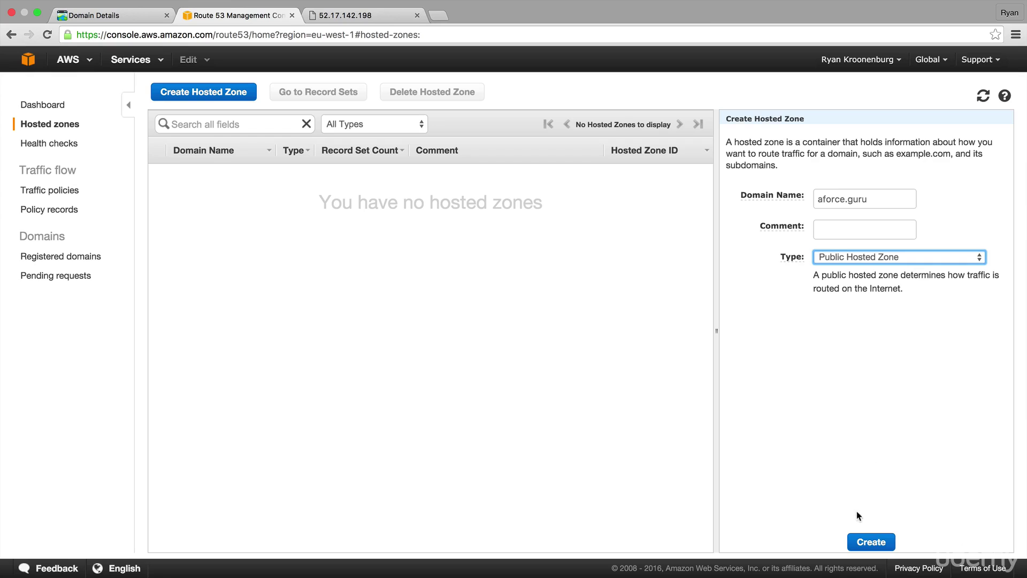
{"action": "left_click", "coordinate": [866, 542]}
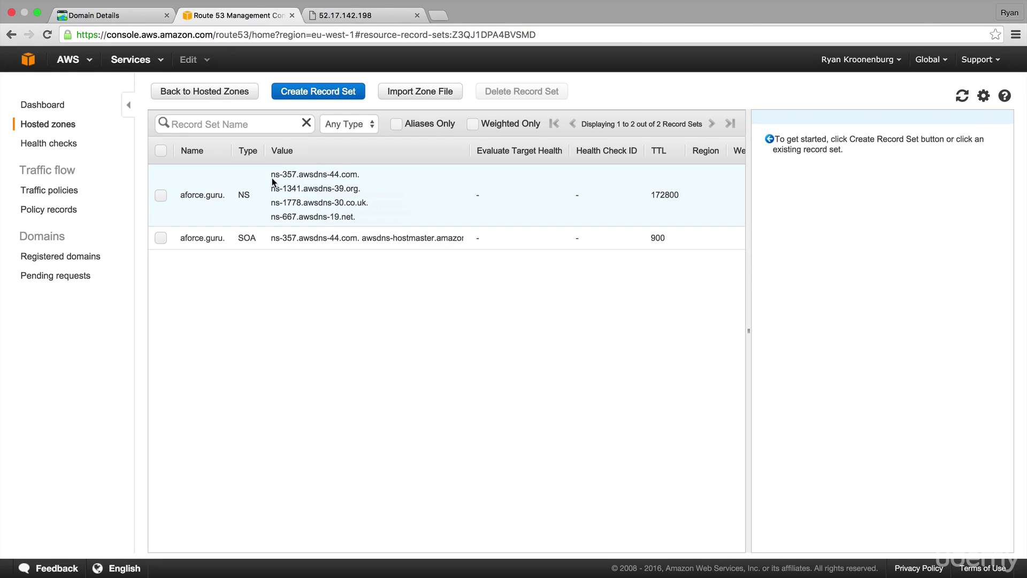
Copy the first name server, ns-357.awsdns-44.com, from the hosted zone's NS record without its trailing dot
{"action": "mouse_move", "coordinate": [272, 180]}
{"action": "left_mouse_down"}
{"action": "mouse_move", "coordinate": [358, 186]}
{"action": "mouse_move", "coordinate": [305, 188]}
{"action": "mouse_move", "coordinate": [269, 169]}
{"action": "left_mouse_up"}
{"action": "key", "text": "super+c"}
{"action": "left_click", "coordinate": [357, 184]}
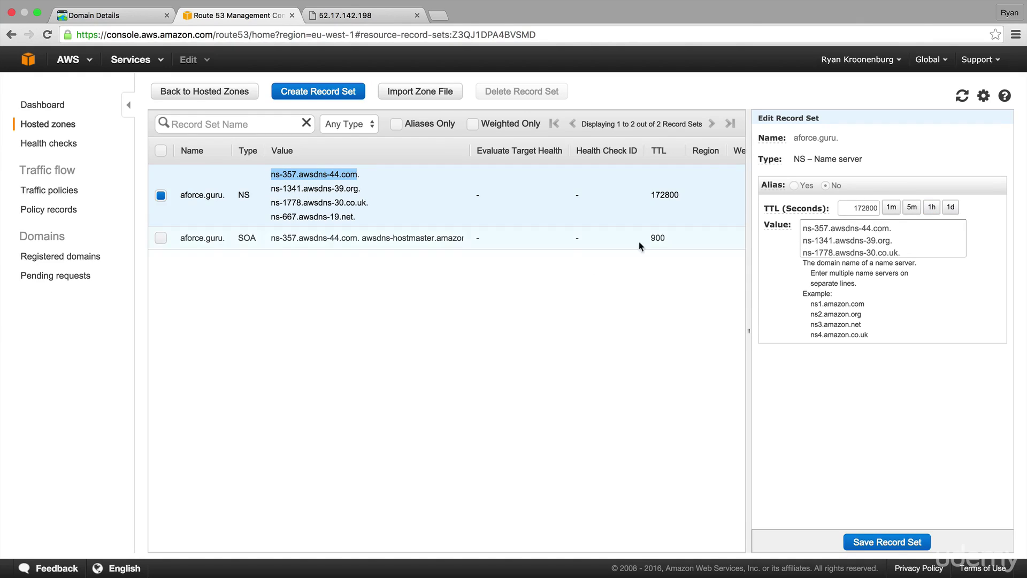
Switch to GoDaddy, change AFORCE.GURU to custom nameservers and add ns-357.awsdns-44.com as the first entry
{"action": "left_click", "coordinate": [118, 19]}
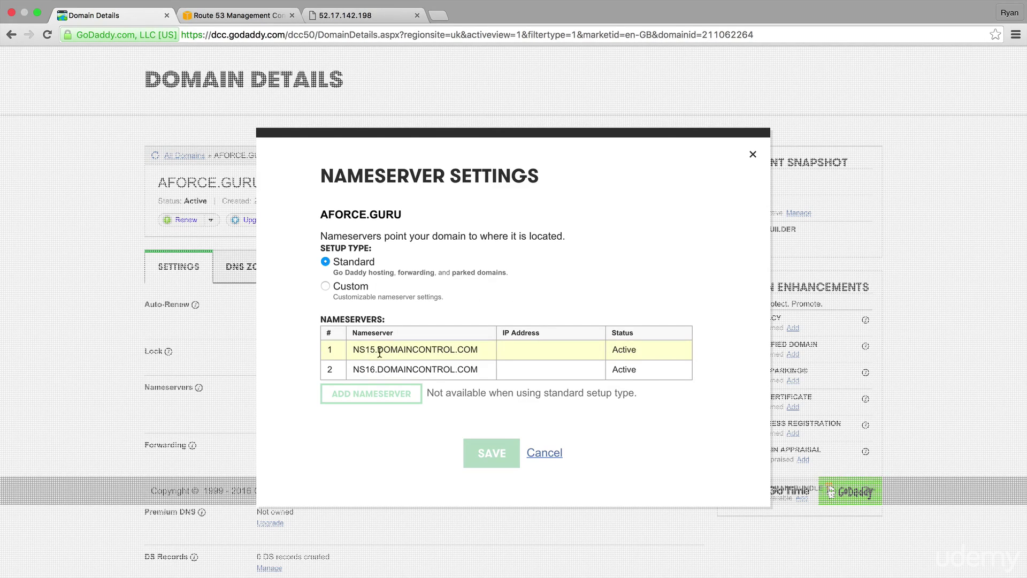
{"action": "left_click", "coordinate": [350, 287]}
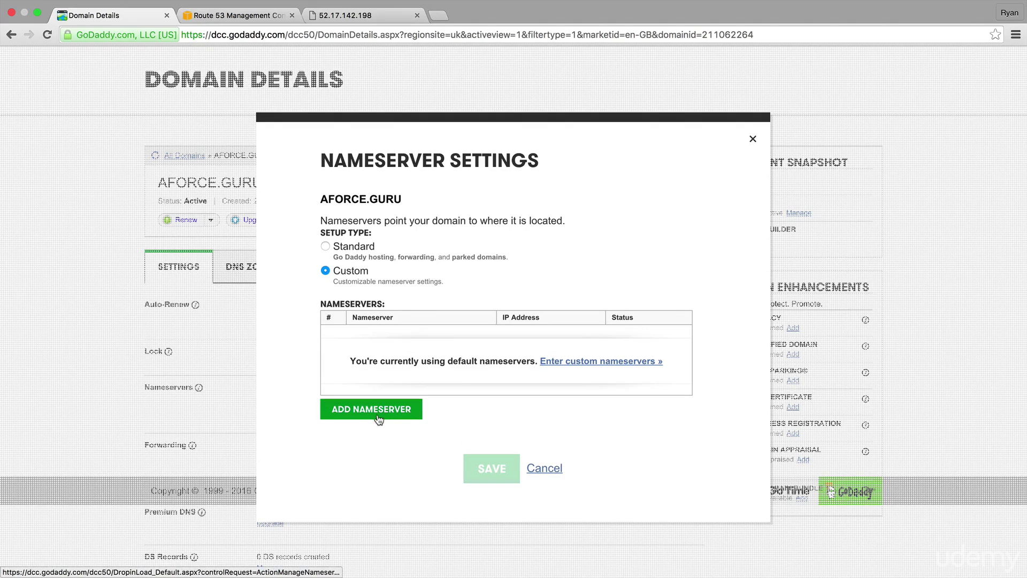
{"action": "left_click", "coordinate": [378, 419]}
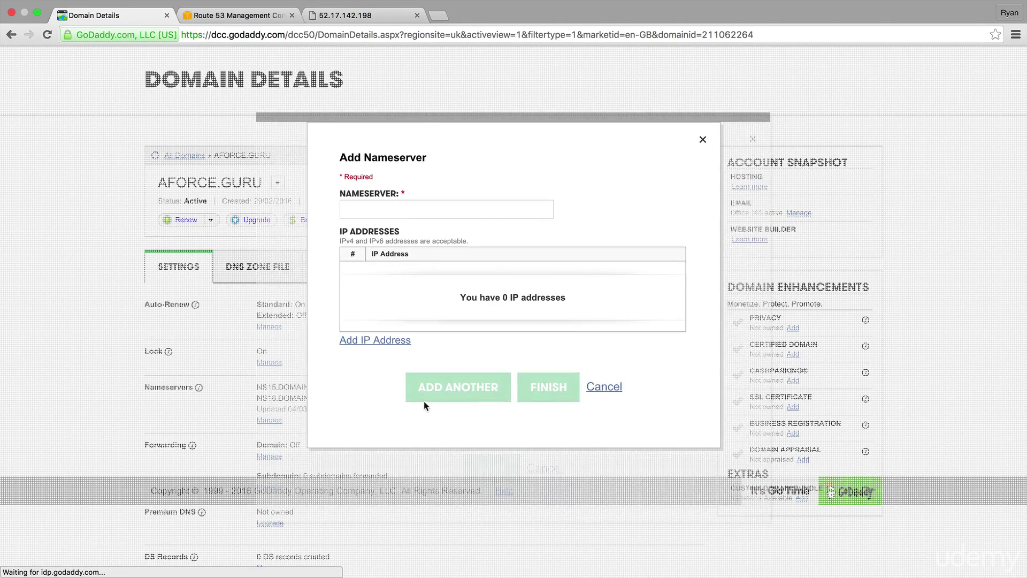
{"action": "left_click", "coordinate": [412, 208]}
{"action": "key", "text": "super+v"}
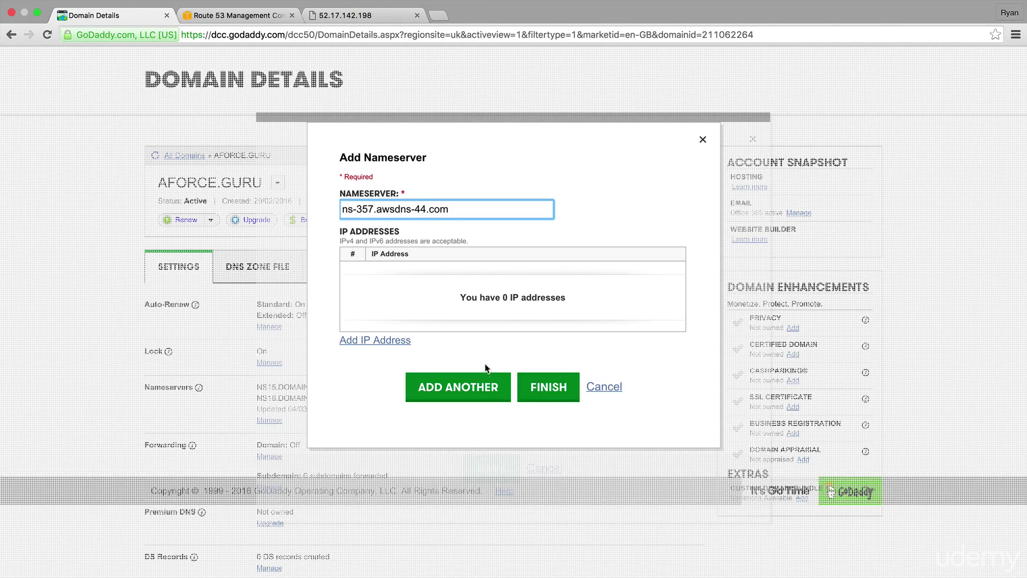
{"action": "left_click", "coordinate": [477, 394]}
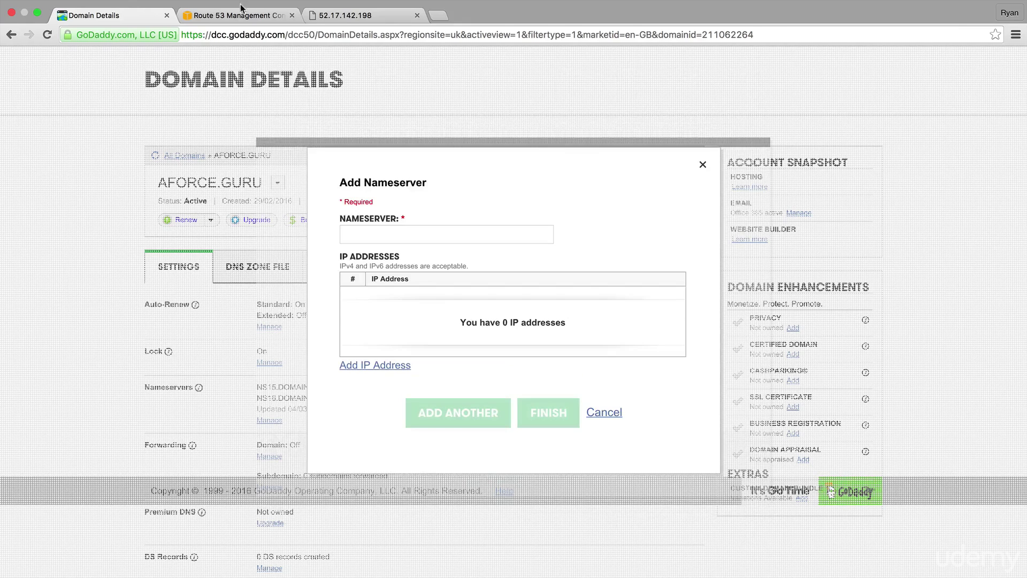
Add the remaining Route 53 name servers ns-1341.awsdns-39.org, ns-1778.awsdns-30.co.uk and ns-667.awsdns-19.net, and save the domain's nameserver settings
{"action": "left_click", "coordinate": [243, 15]}
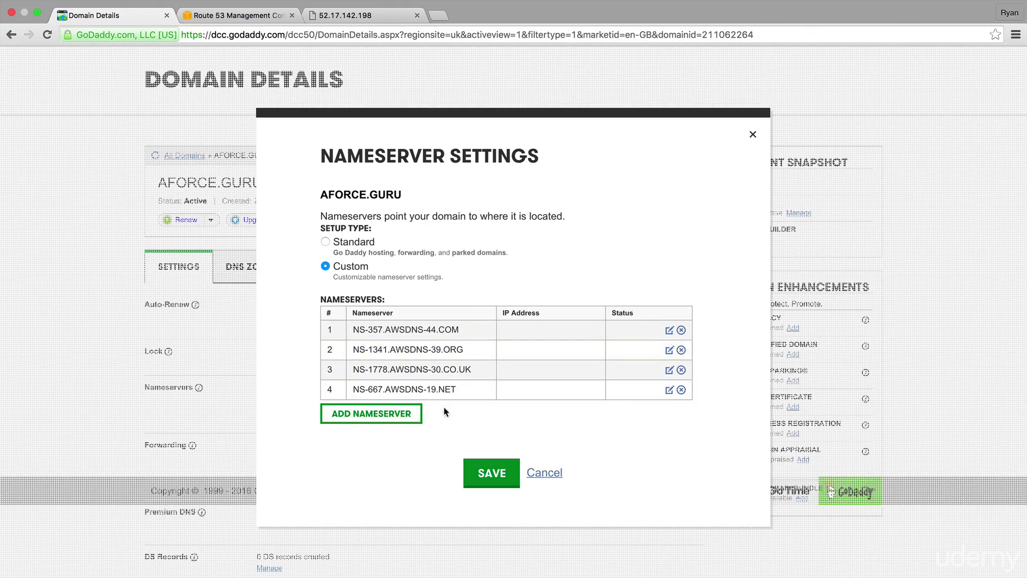
{"action": "left_click", "coordinate": [494, 474]}
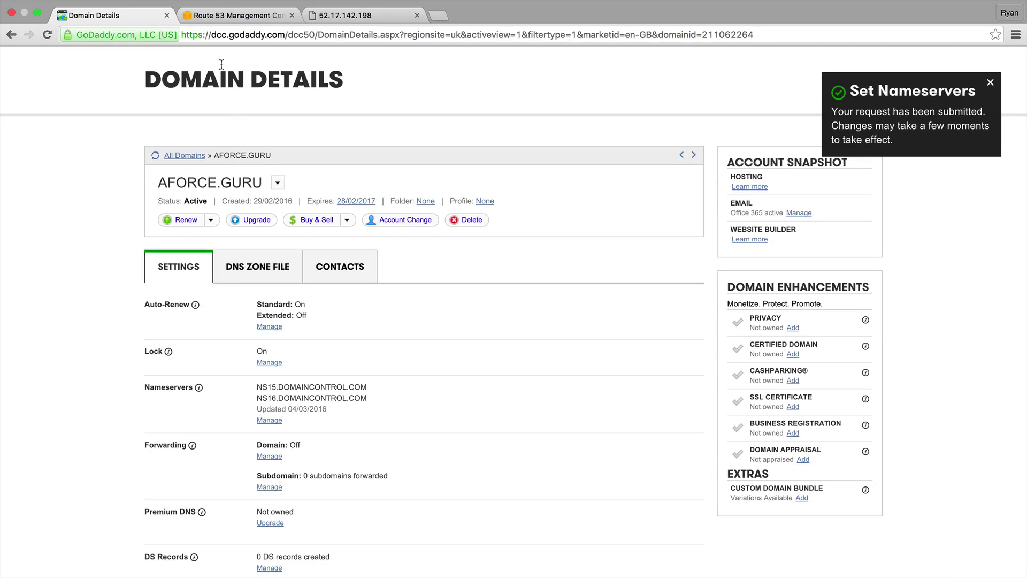
Back in Route 53, start an A record set for the bare aforce.guru domain as an alias targeting the MyELBIreland load balancer
{"action": "left_click", "coordinate": [226, 16]}
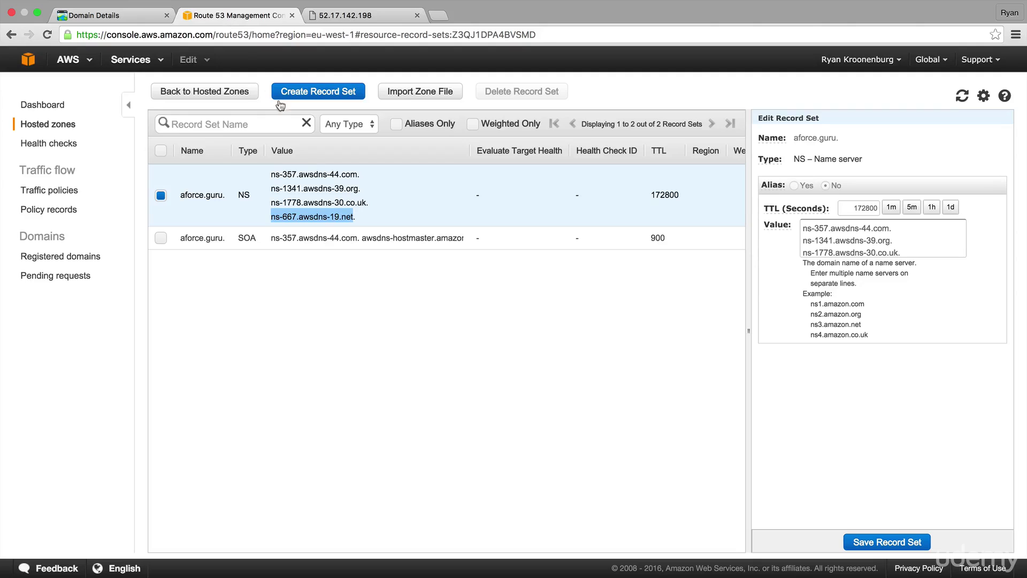
{"action": "left_click", "coordinate": [348, 311]}
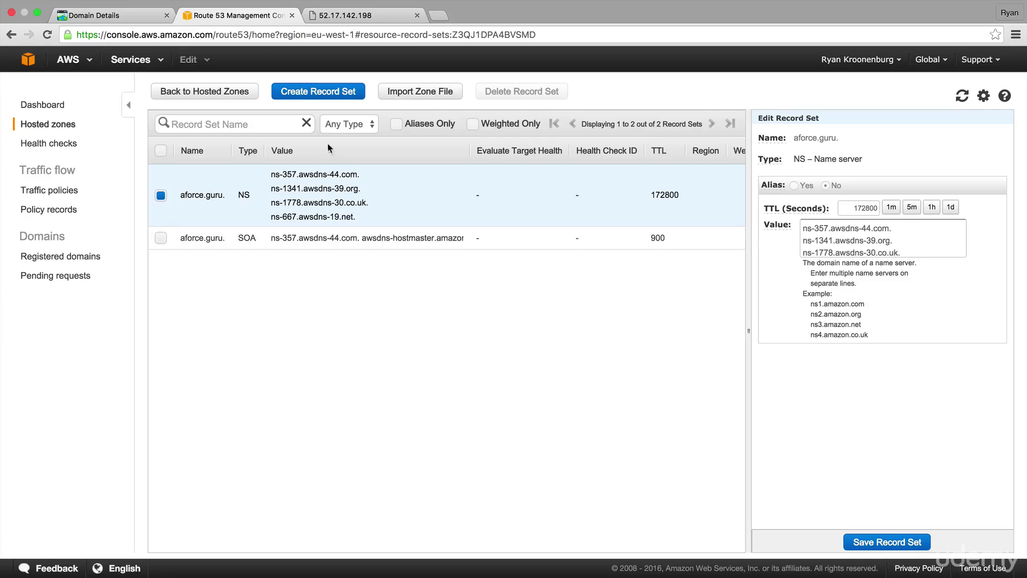
{"action": "left_click", "coordinate": [318, 93]}
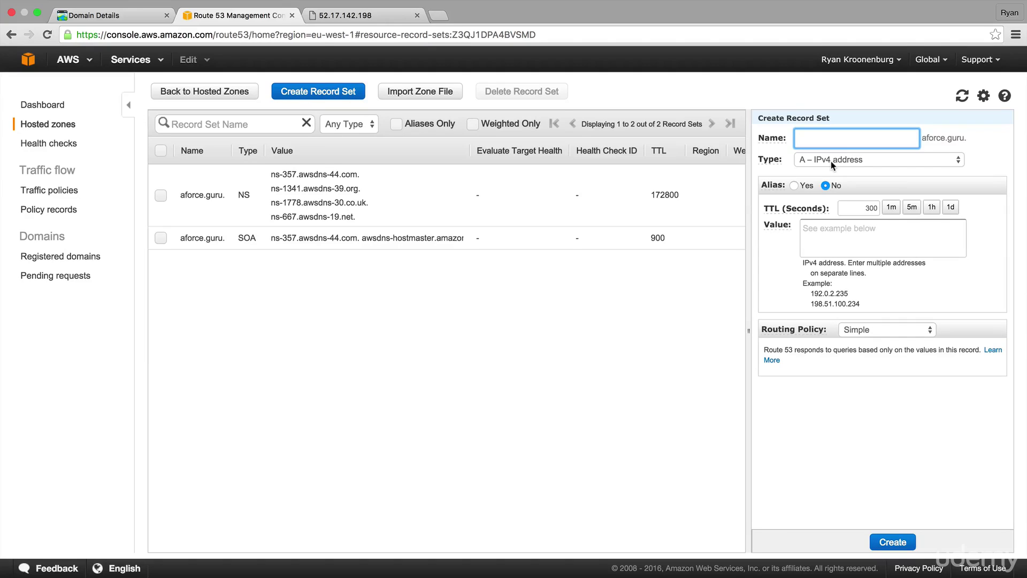
{"action": "left_click", "coordinate": [794, 186]}
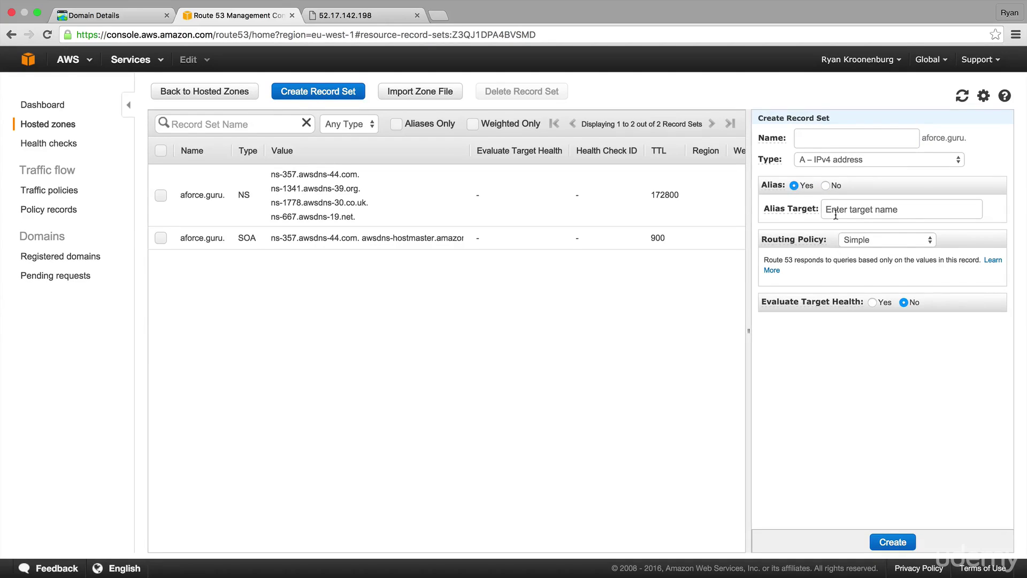
{"action": "mouse_move", "coordinate": [805, 211]}
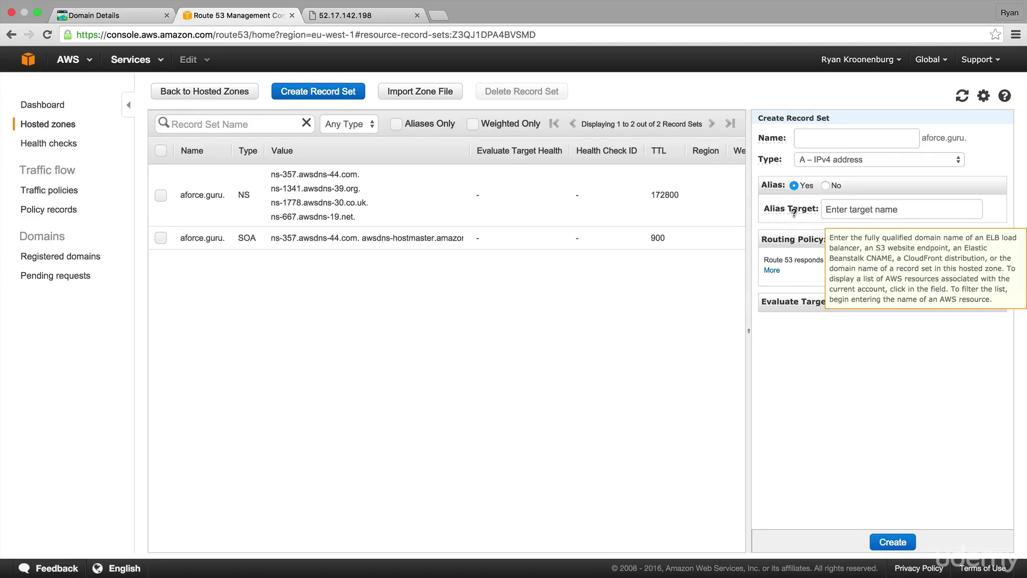
{"action": "left_click", "coordinate": [844, 216]}
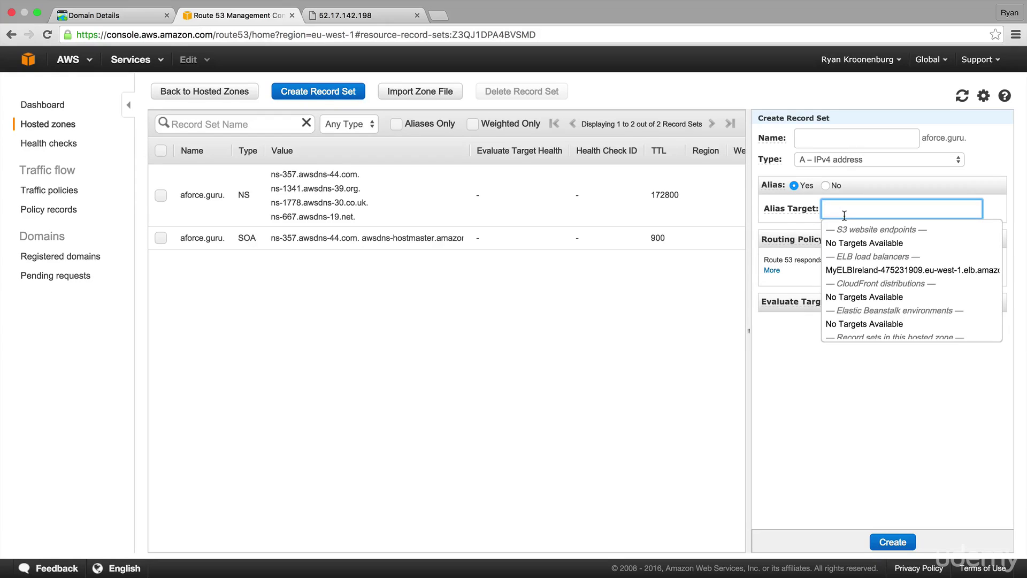
{"action": "left_click", "coordinate": [841, 275]}
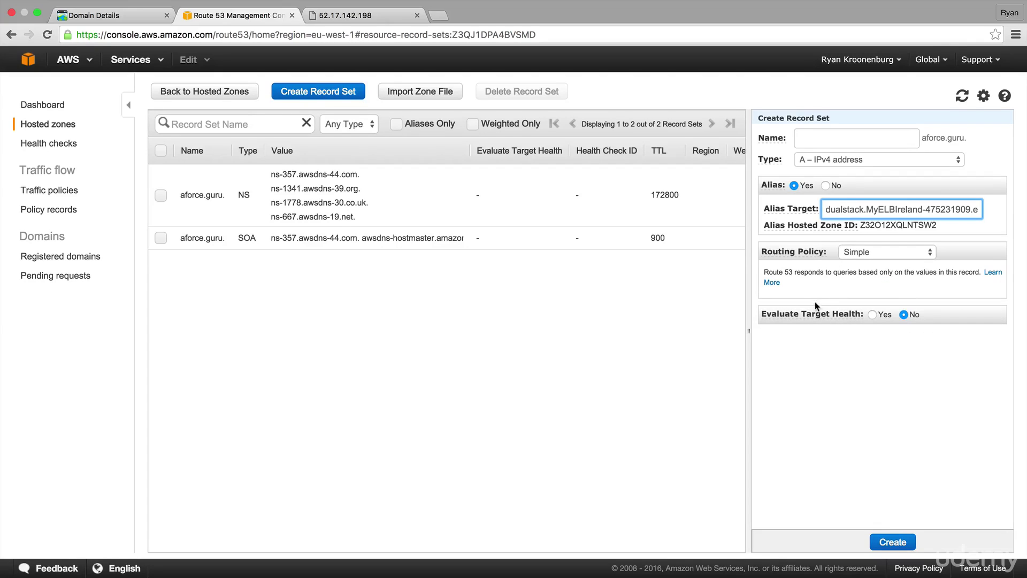
Keep the Simple routing policy with target health evaluation off, and create the alias record set
{"action": "left_click", "coordinate": [865, 251]}
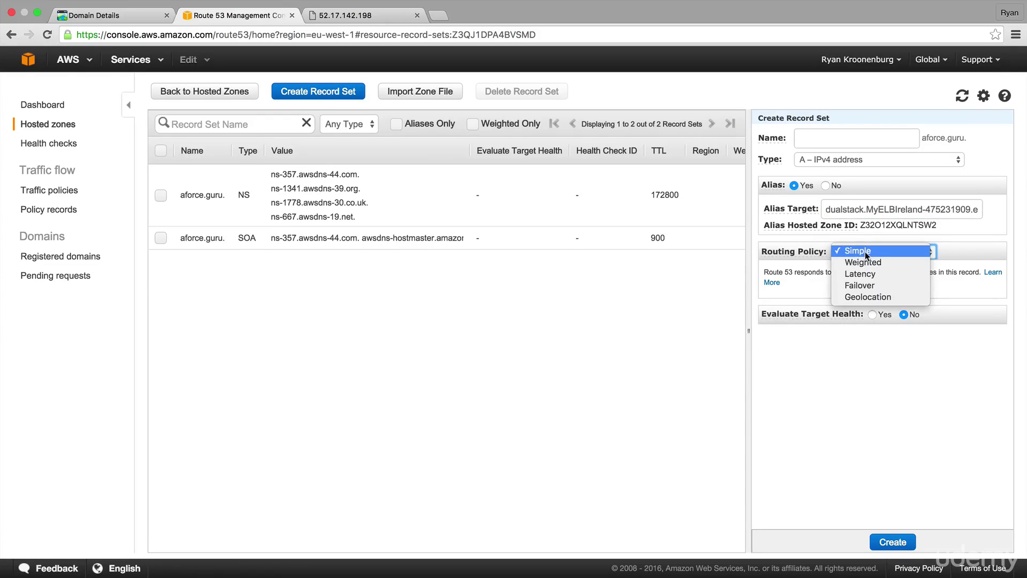
{"action": "left_click", "coordinate": [865, 251]}
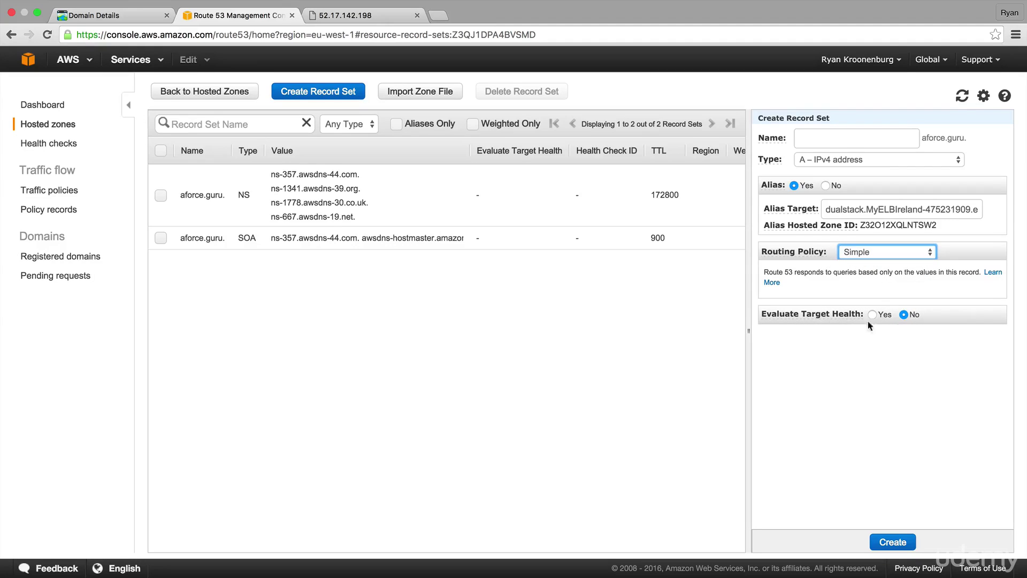
{"action": "left_click", "coordinate": [894, 544]}
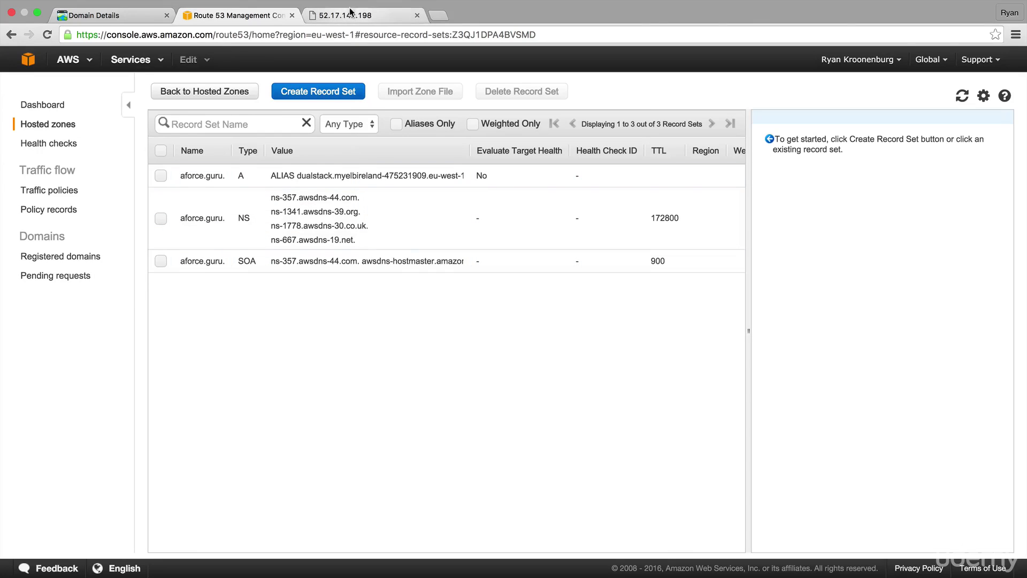
Test the domain by loading aforce.guru in the browser tab that shows the web server's page
{"action": "left_click", "coordinate": [350, 16]}
{"action": "left_click", "coordinate": [337, 37]}
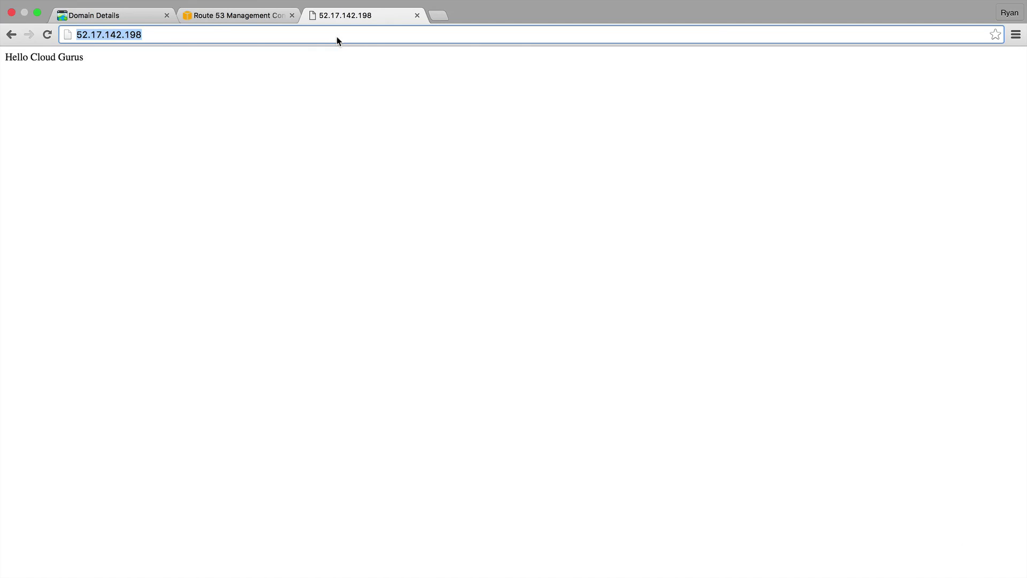
{"action": "type", "text": "aforce.gur"}
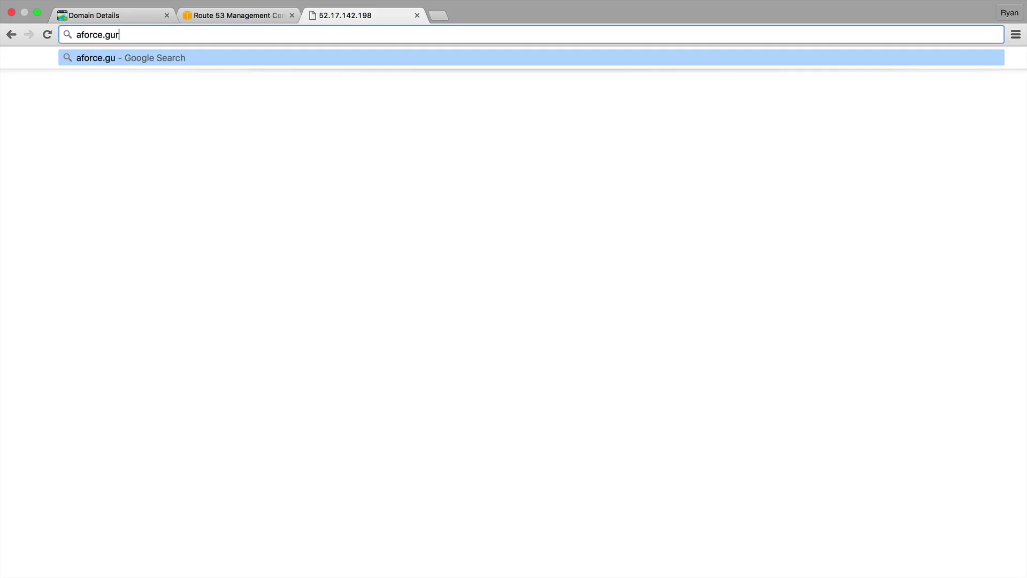
{"action": "type", "text": "u"}
{"action": "key", "text": "Return"}
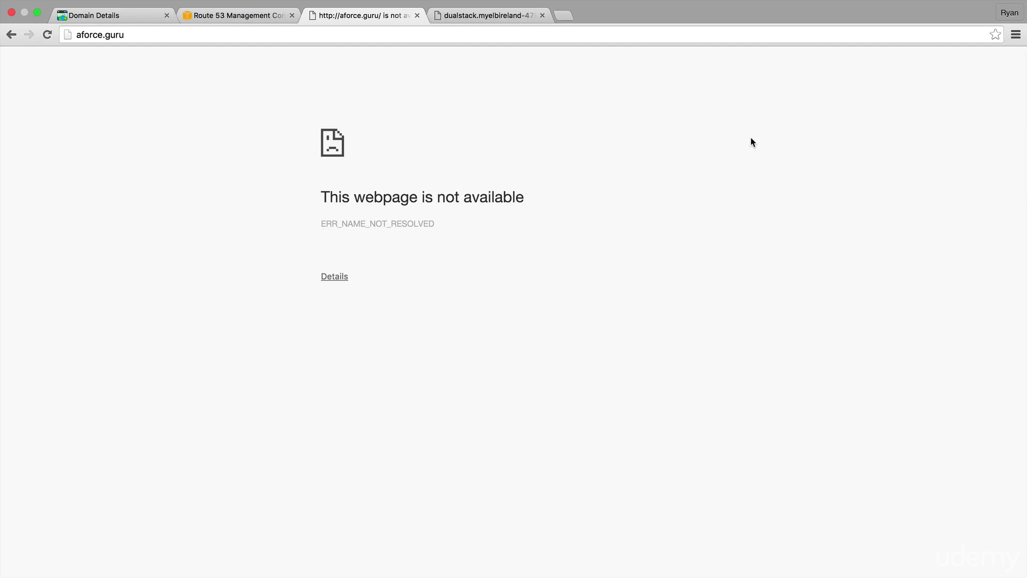
Reload aforce.guru to retest the domain, compare it with the load balancer's own page, and close that load balancer page
{"action": "key", "text": "super+r"}
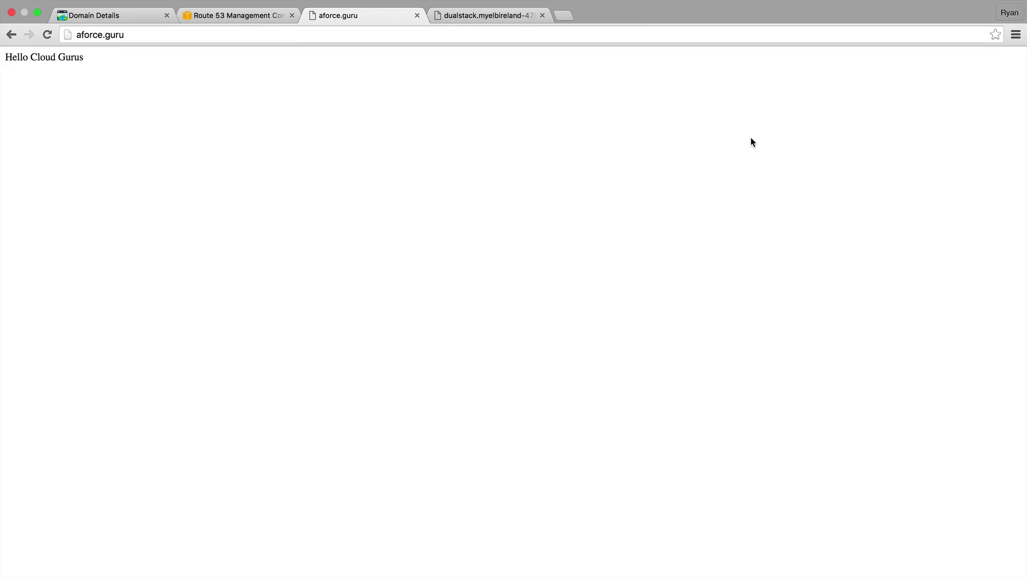
{"action": "left_click", "coordinate": [467, 31]}
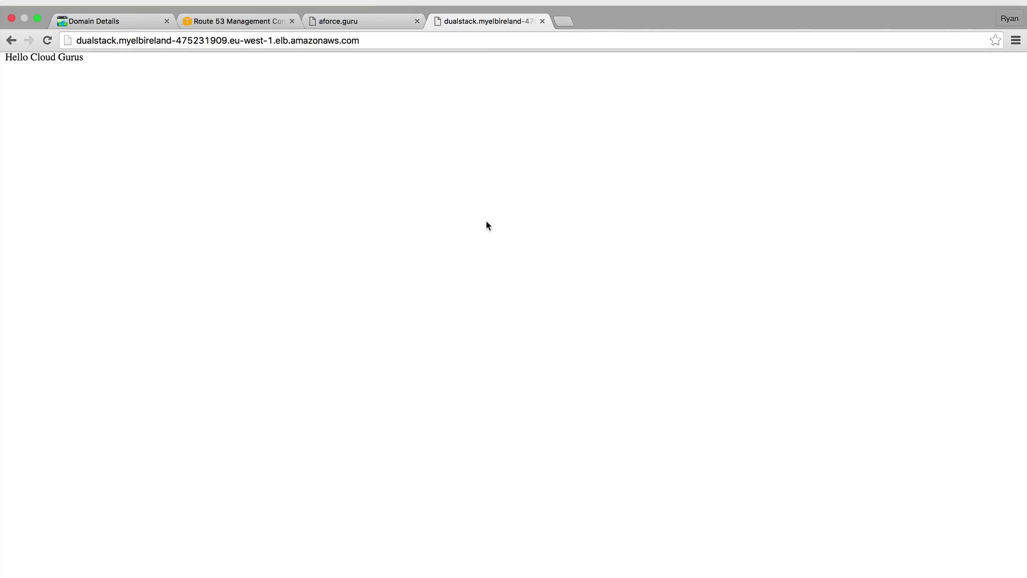
{"action": "left_click", "coordinate": [544, 16]}
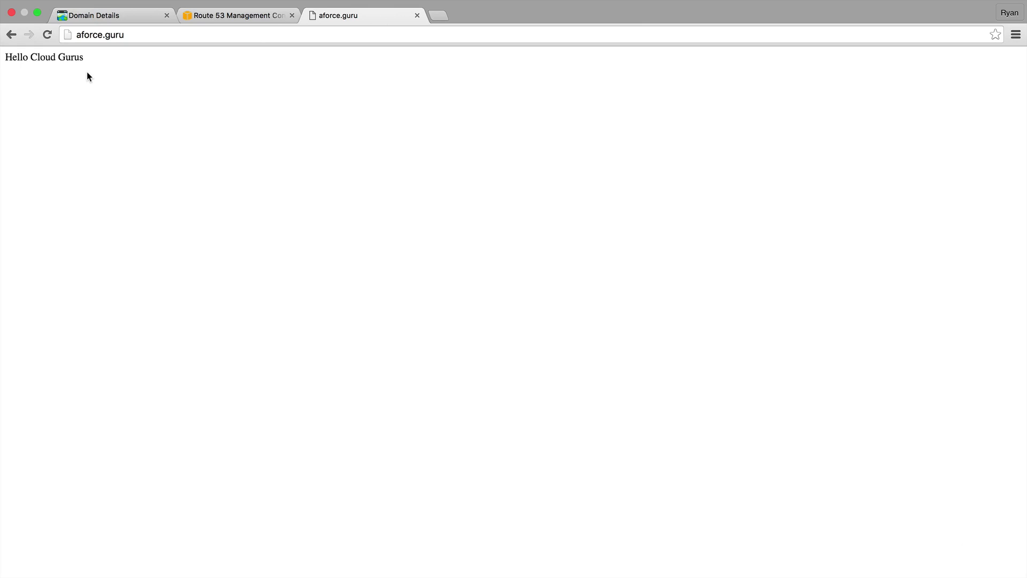
In Route 53, open a new record set form for aforce.guru and examine the available routing policies
{"action": "left_click", "coordinate": [220, 19]}
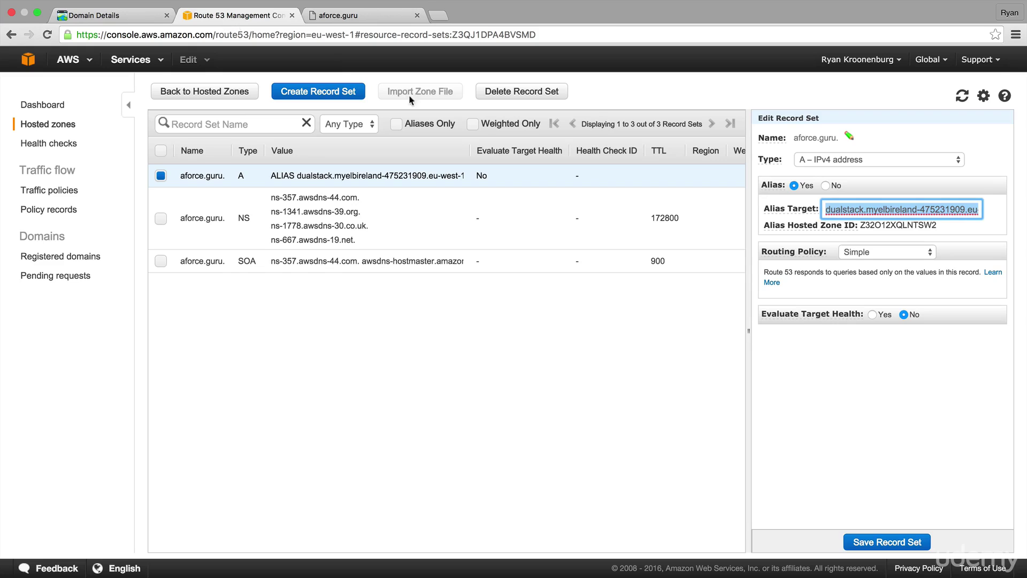
{"action": "left_click", "coordinate": [340, 92]}
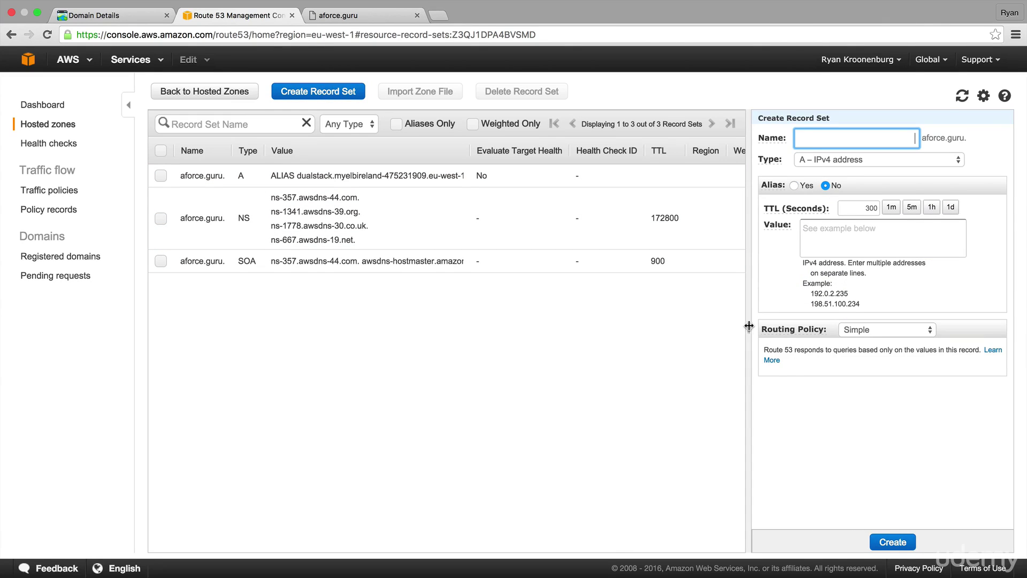
{"action": "left_click", "coordinate": [859, 332]}
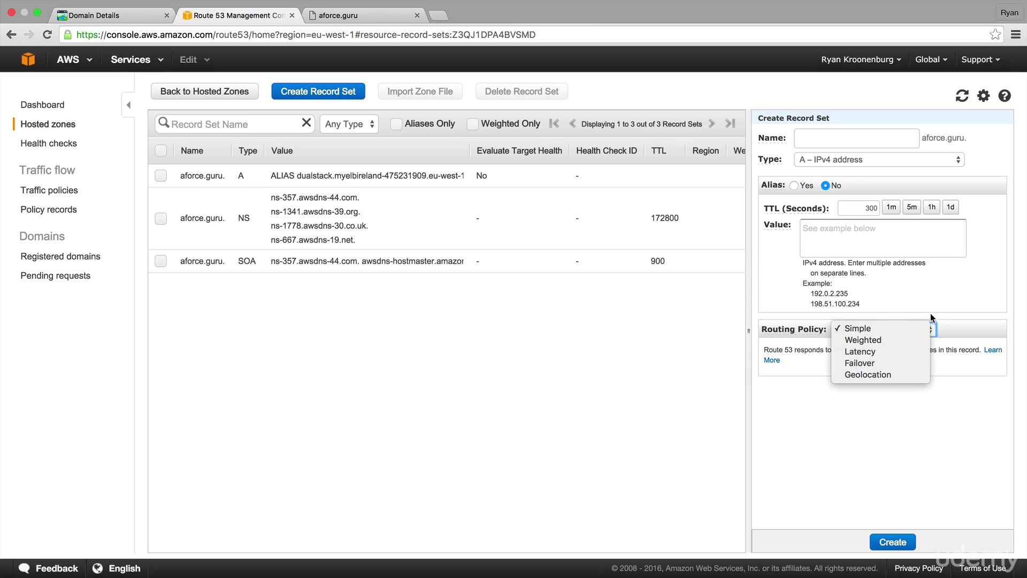